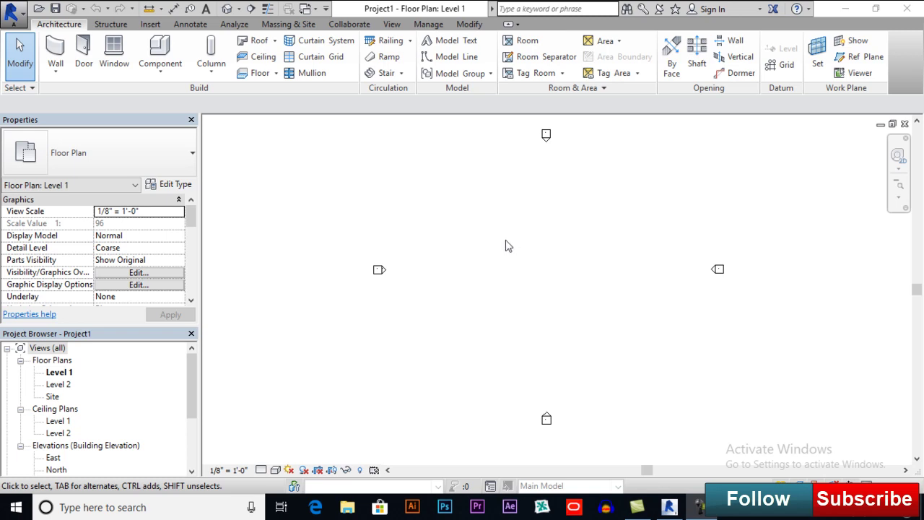
- Open the Site plan and draw the first horizontal reference plane with RP
{"action": "double_click", "coordinate": [53, 397]}
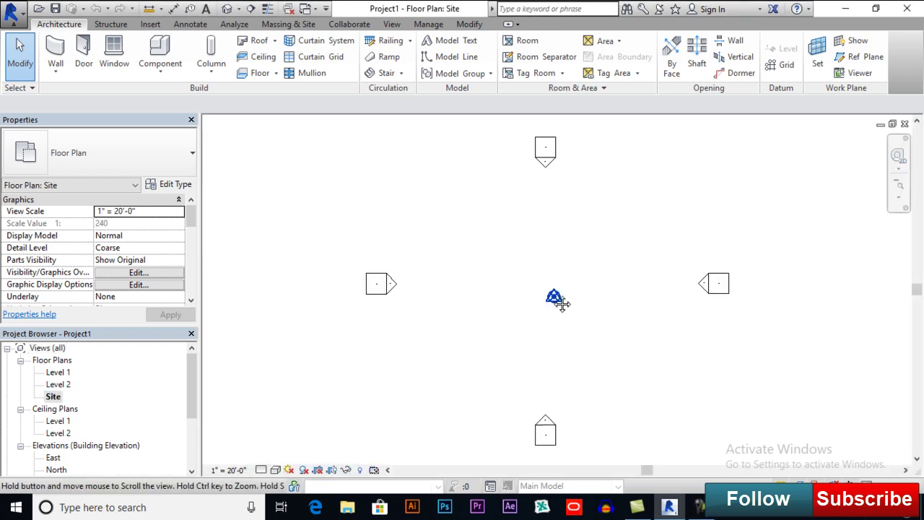
{"action": "middle_click_drag", "start_coordinate": [558, 302], "coordinate": [540, 305]}
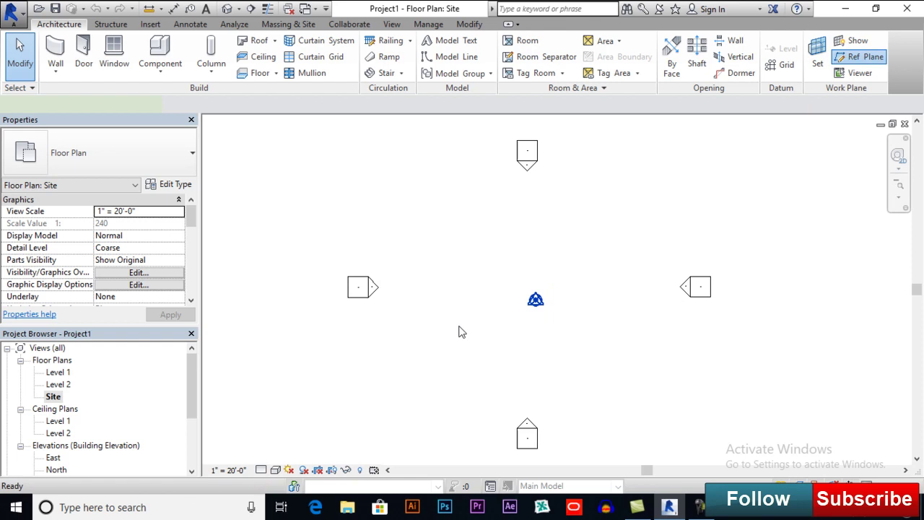
{"action": "key", "text": "r"}
{"action": "key", "text": "p"}
{"action": "left_click", "coordinate": [422, 370]}
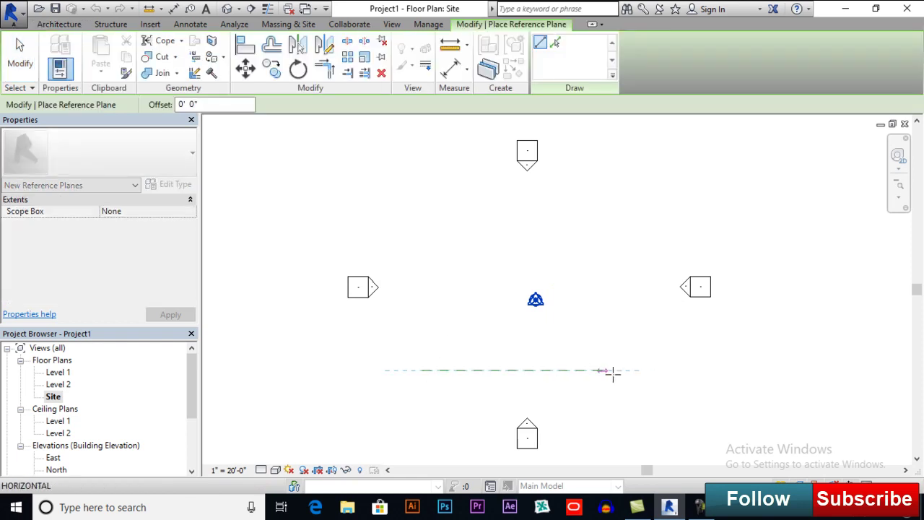
{"action": "left_click", "coordinate": [628, 369]}
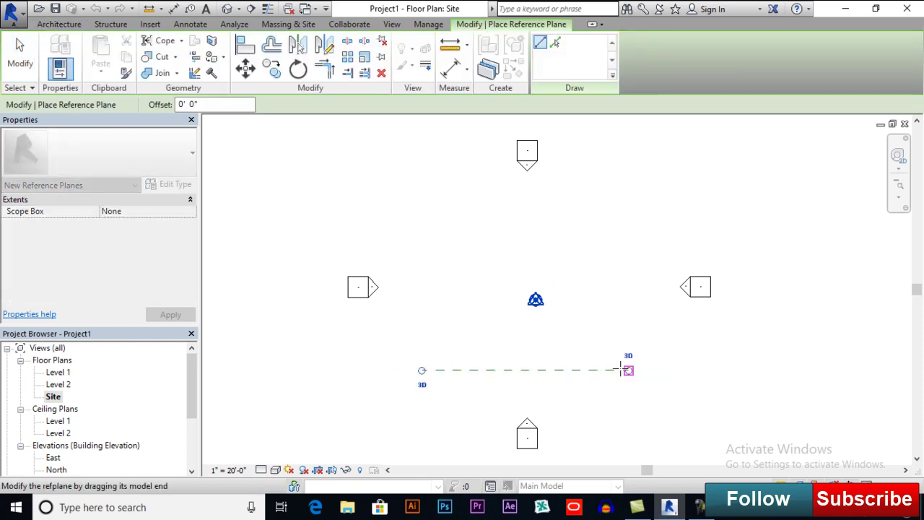
- Add three more horizontal reference planes above it, spaced 32', 24' and 20' apart
{"action": "left_click", "coordinate": [423, 305]}
{"action": "left_click", "coordinate": [628, 304]}
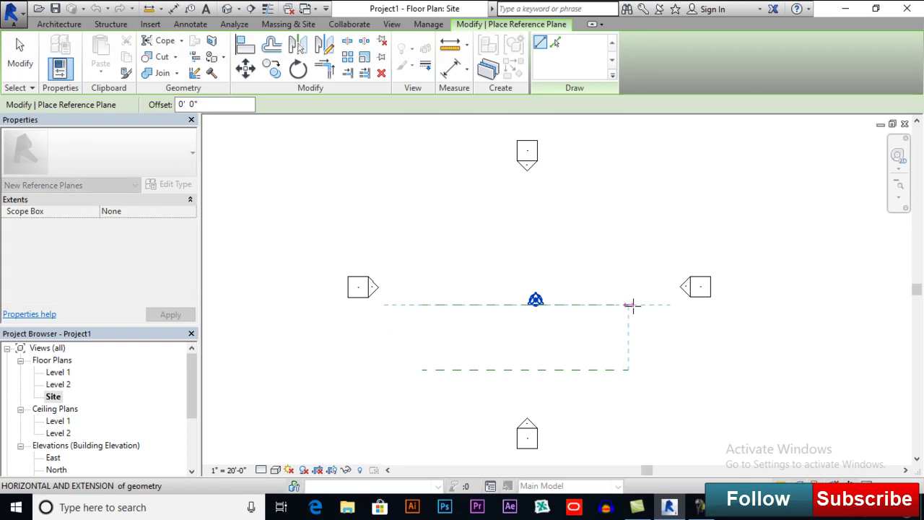
{"action": "left_click", "coordinate": [422, 255]}
{"action": "left_click", "coordinate": [628, 255]}
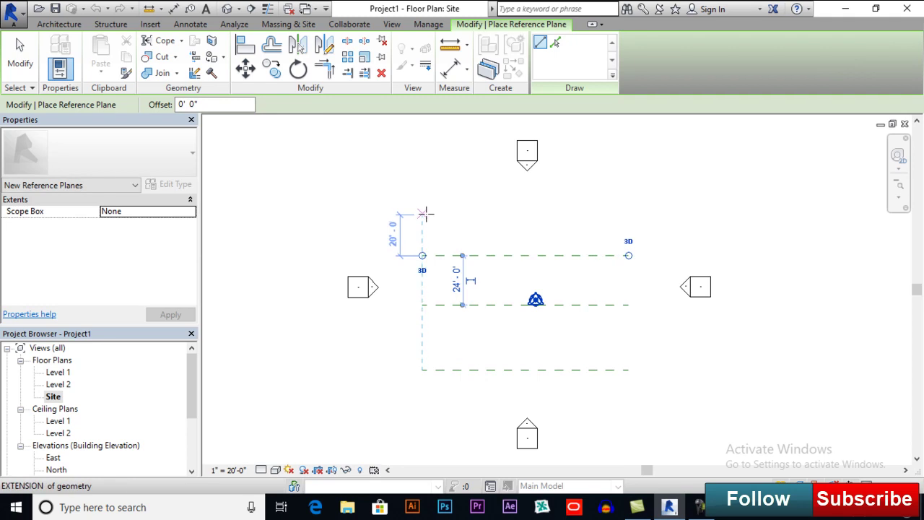
{"action": "left_click", "coordinate": [422, 215]}
{"action": "left_click", "coordinate": [629, 214]}
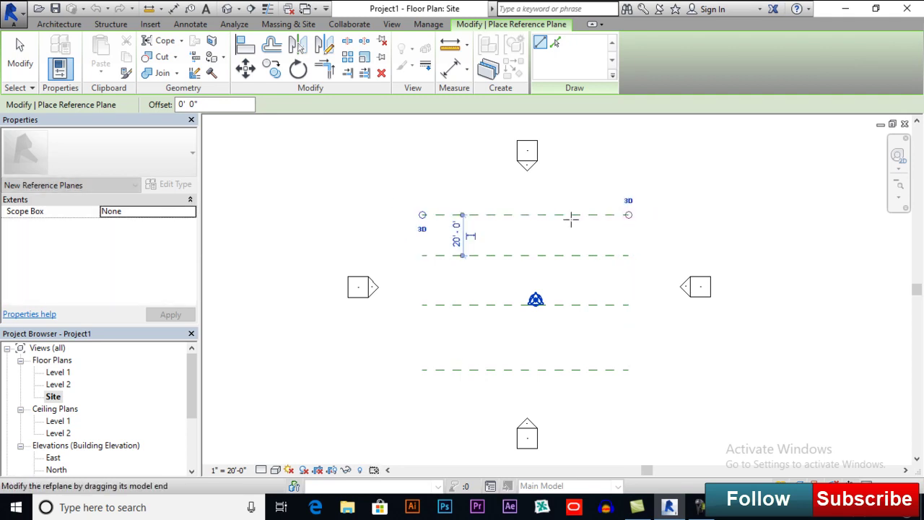
- Name the bottom reference plane 1 and the next one up 2
{"action": "left_click", "coordinate": [19, 64]}
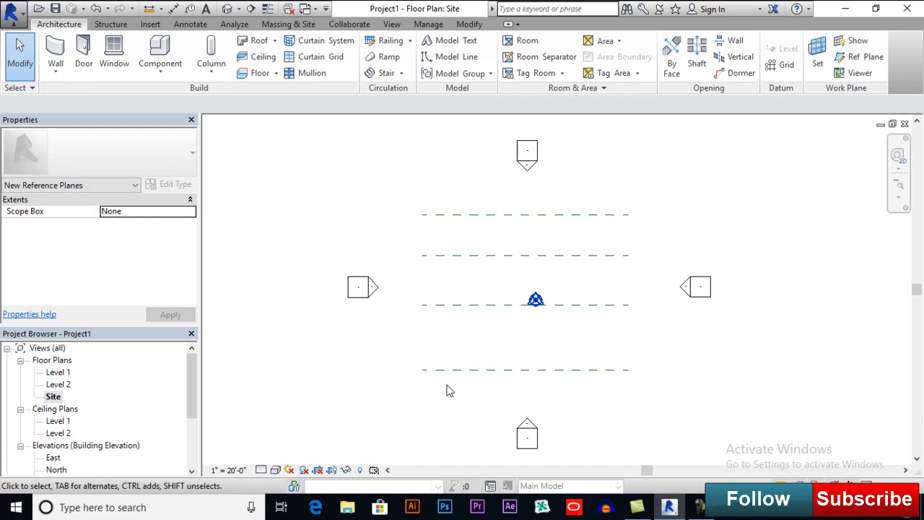
{"action": "left_click", "coordinate": [453, 369]}
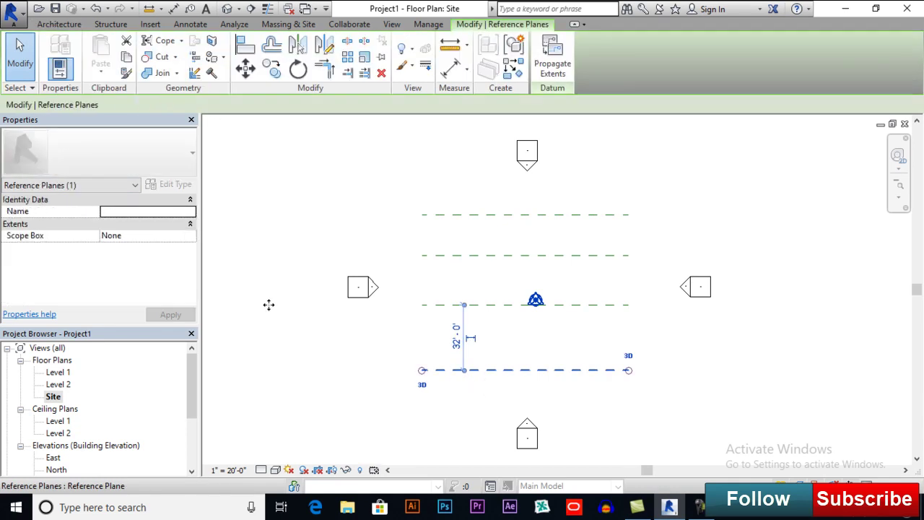
{"action": "left_click", "coordinate": [135, 211]}
{"action": "type", "text": "1"}
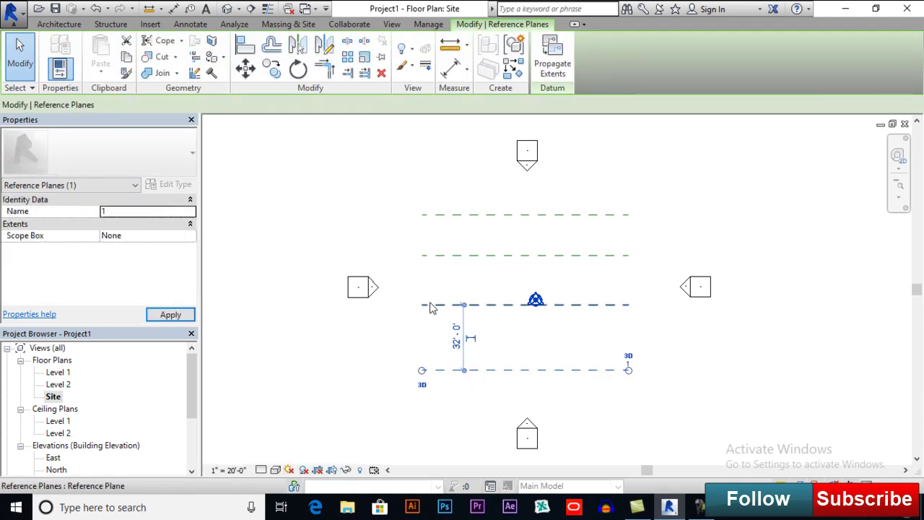
{"action": "left_click", "coordinate": [447, 304]}
{"action": "left_click", "coordinate": [123, 209]}
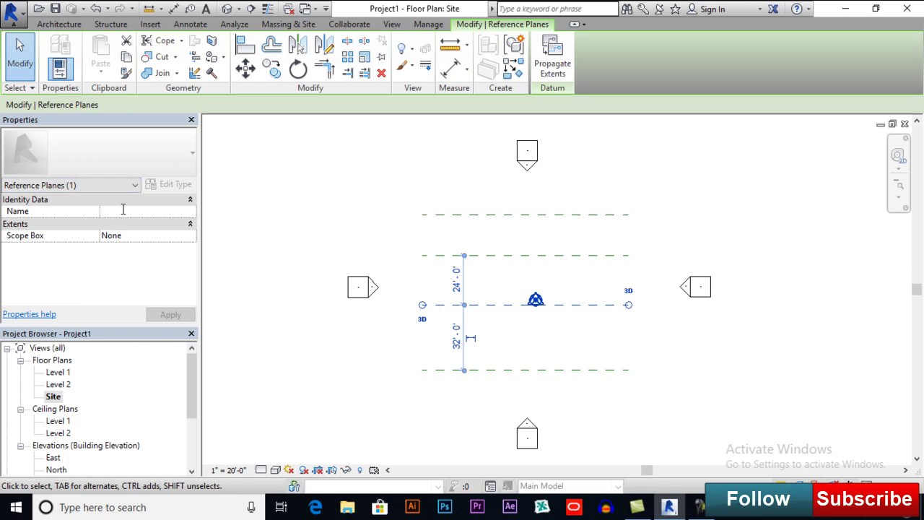
{"action": "type", "text": "2"}
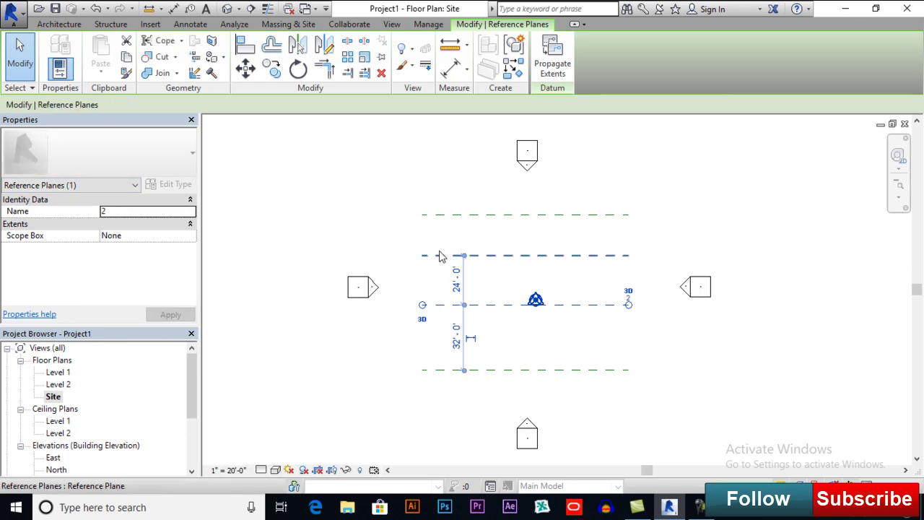
- Name the third reference plane 3 and the top one 4
{"action": "left_click", "coordinate": [441, 257]}
{"action": "left_click", "coordinate": [121, 211]}
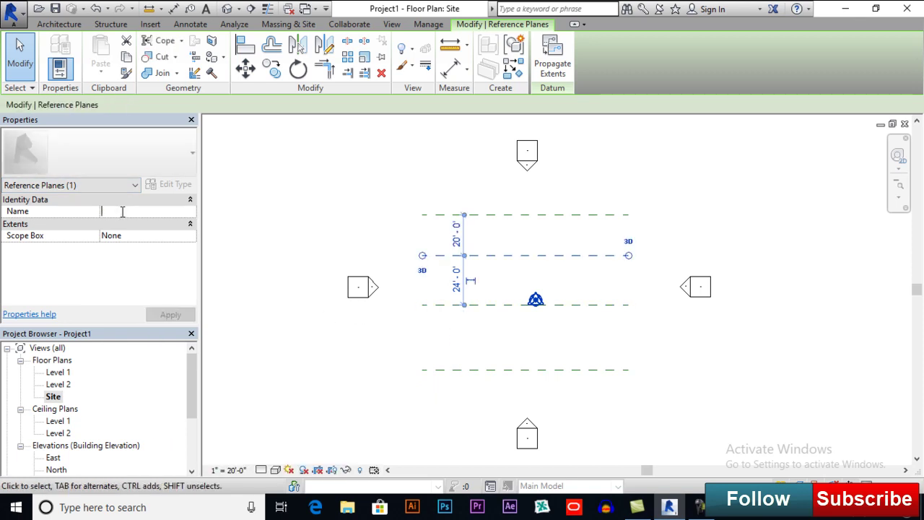
{"action": "type", "text": "3"}
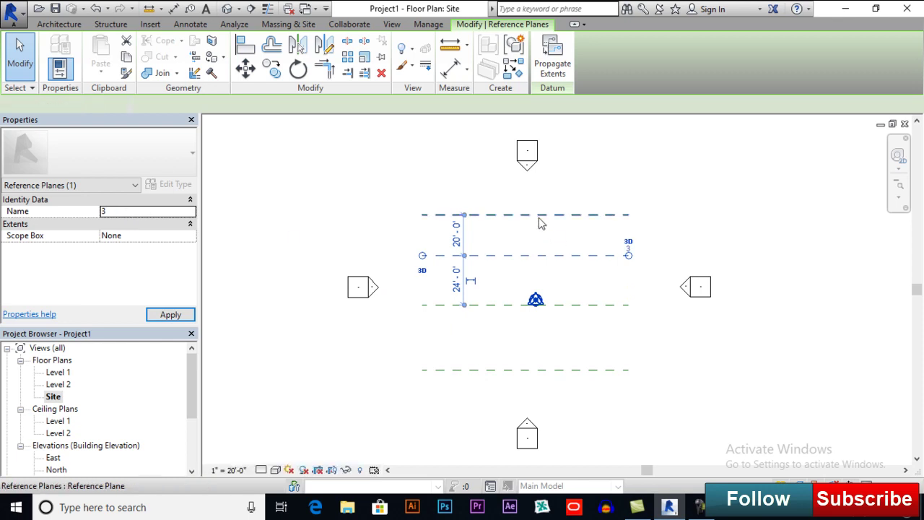
{"action": "left_click", "coordinate": [539, 216]}
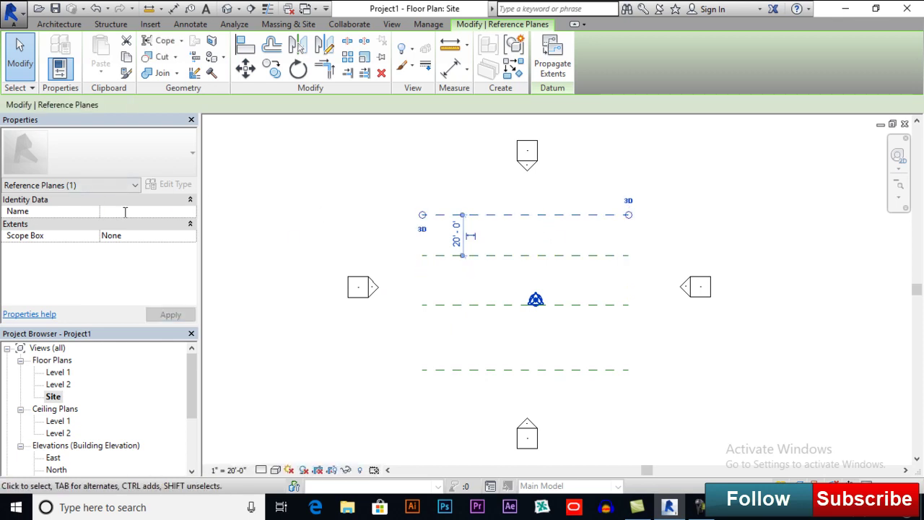
{"action": "type", "text": "4"}
{"action": "key", "text": "Return"}
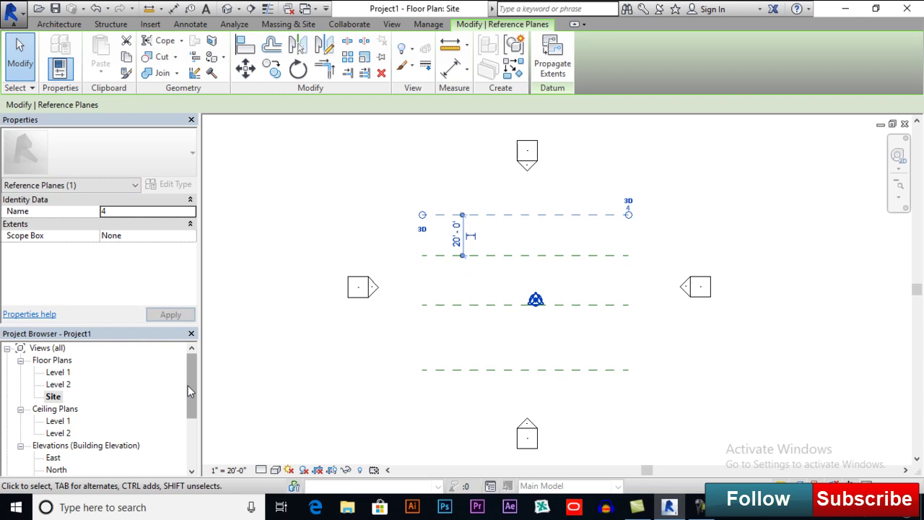
- In the South elevation, delete Level 2 and its plan view, leaving only Level 1
{"action": "key", "text": "Escape"}
{"action": "left_click_drag", "start_coordinate": [188, 396], "coordinate": [191, 409]}
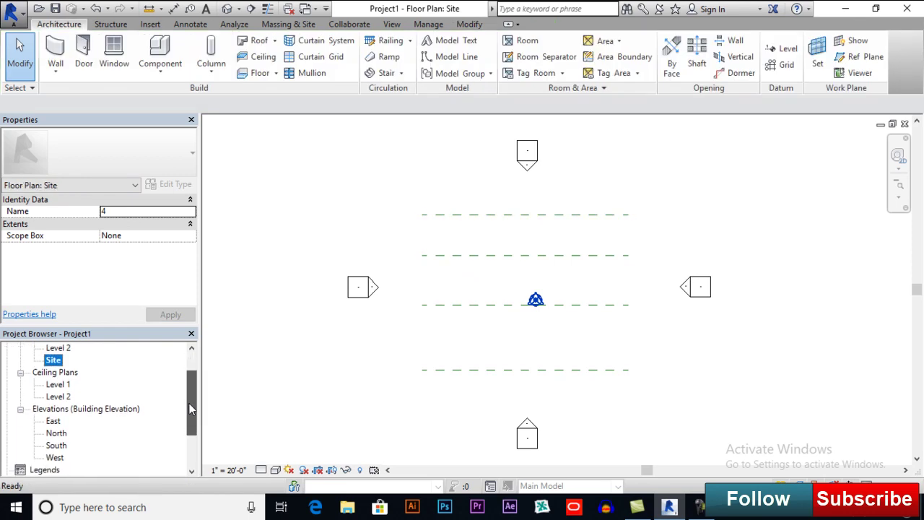
{"action": "double_click", "coordinate": [57, 444]}
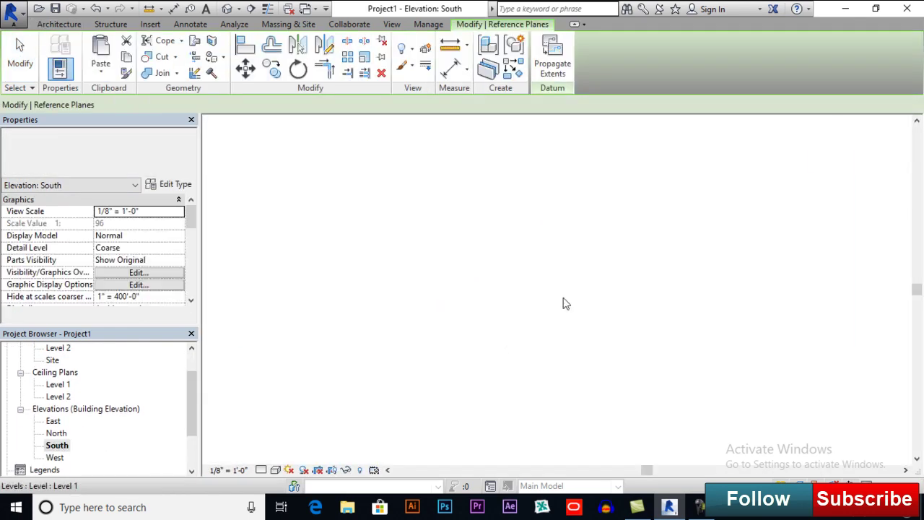
{"action": "left_click", "coordinate": [540, 273]}
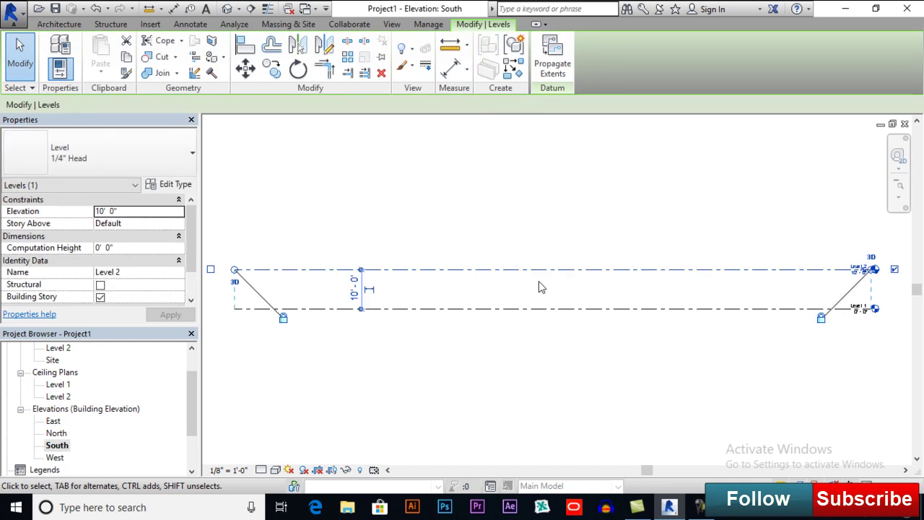
{"action": "key", "text": "Delete"}
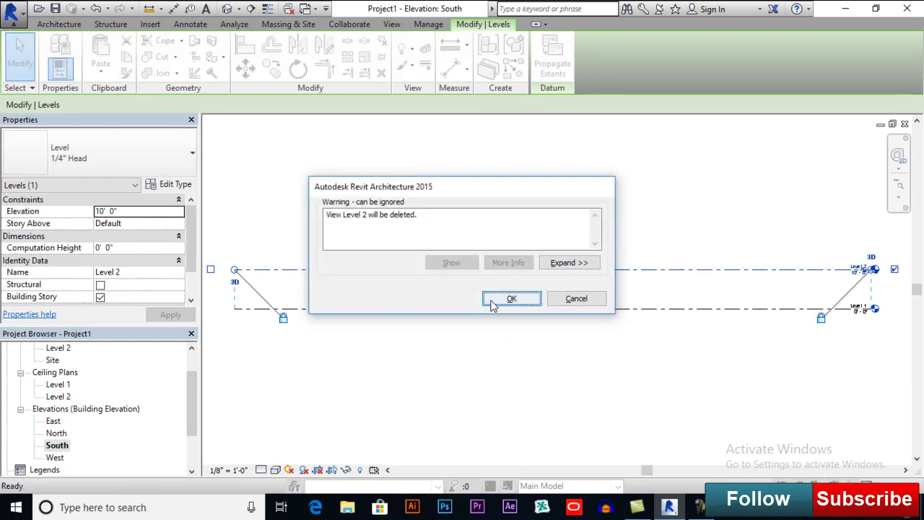
{"action": "left_click", "coordinate": [511, 298]}
{"action": "middle_click_drag", "start_coordinate": [458, 361], "coordinate": [459, 376]}
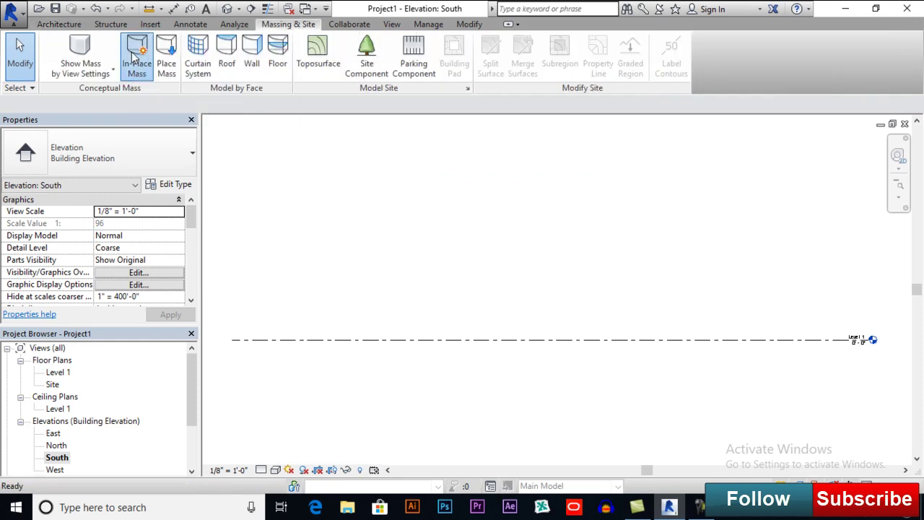
- Create a new in-place mass named Mass 1
{"action": "left_click", "coordinate": [133, 58]}
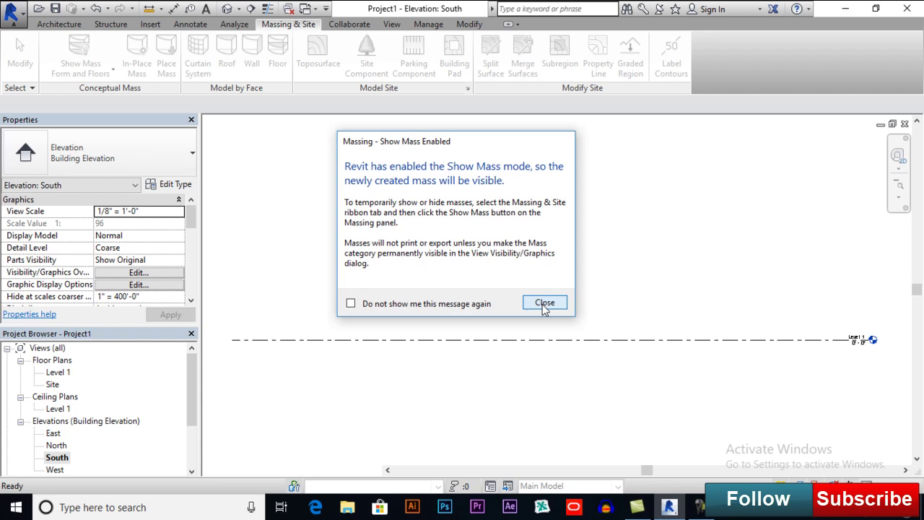
{"action": "left_click", "coordinate": [543, 302]}
{"action": "left_click", "coordinate": [574, 191]}
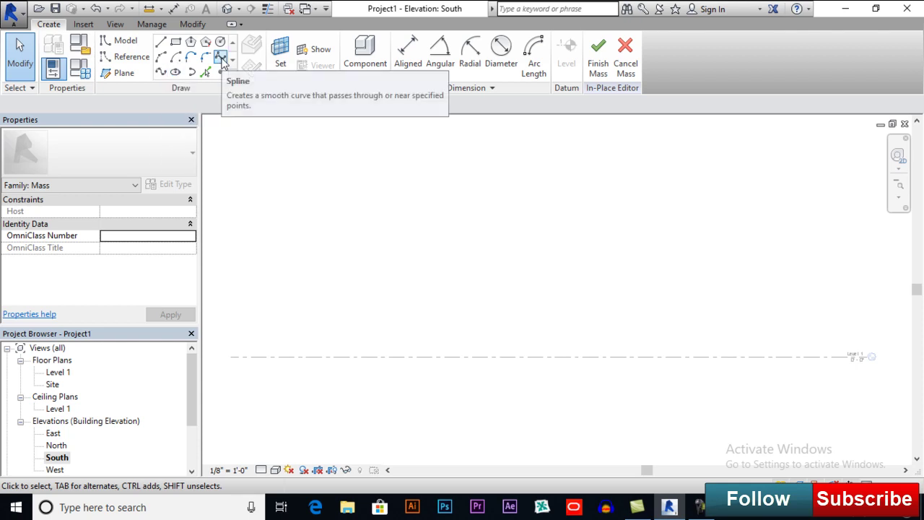
{"action": "mouse_move", "coordinate": [220, 57]}
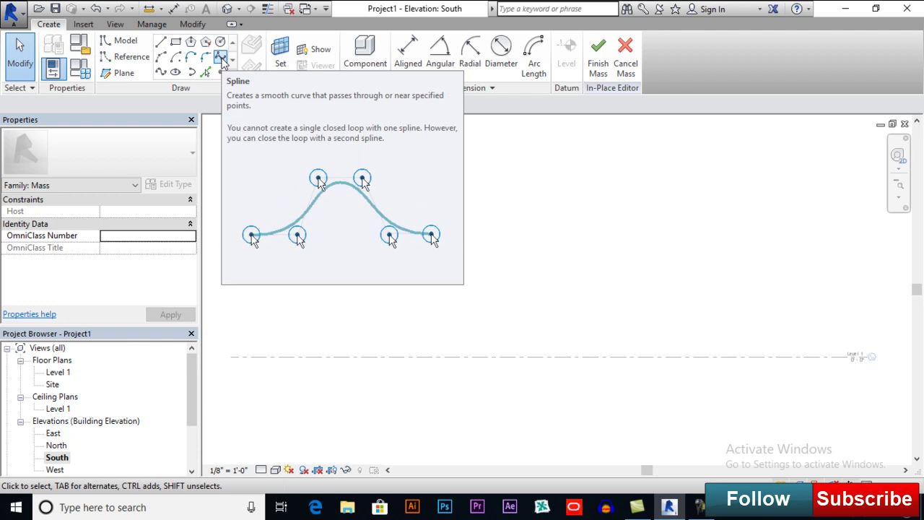
- Choose the Spline sketch tool with Reference Plane : 1 as the work plane
{"action": "left_click", "coordinate": [220, 59]}
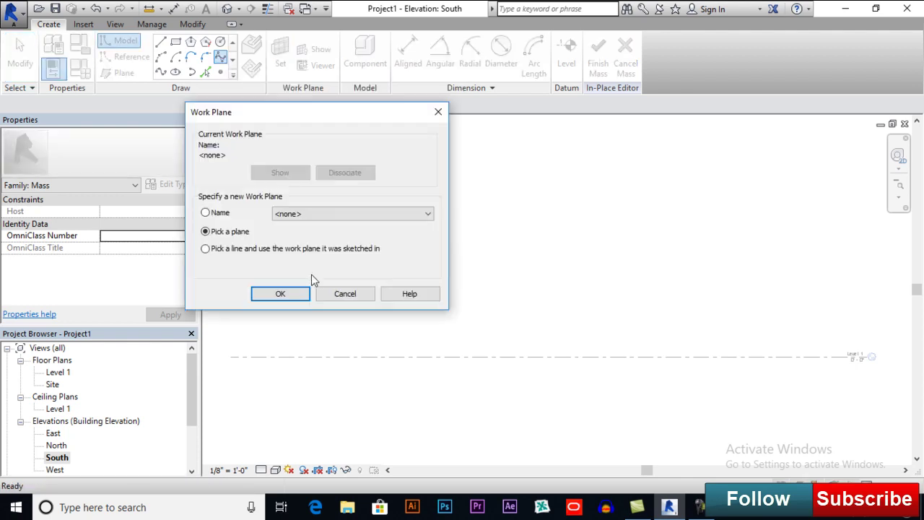
{"action": "left_click", "coordinate": [230, 215]}
{"action": "left_click", "coordinate": [297, 214]}
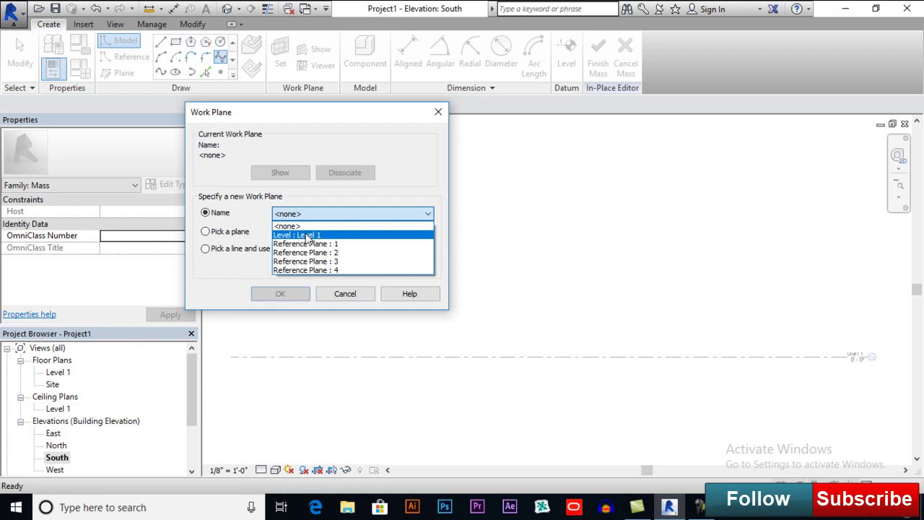
{"action": "left_click", "coordinate": [305, 244]}
{"action": "left_click", "coordinate": [293, 293]}
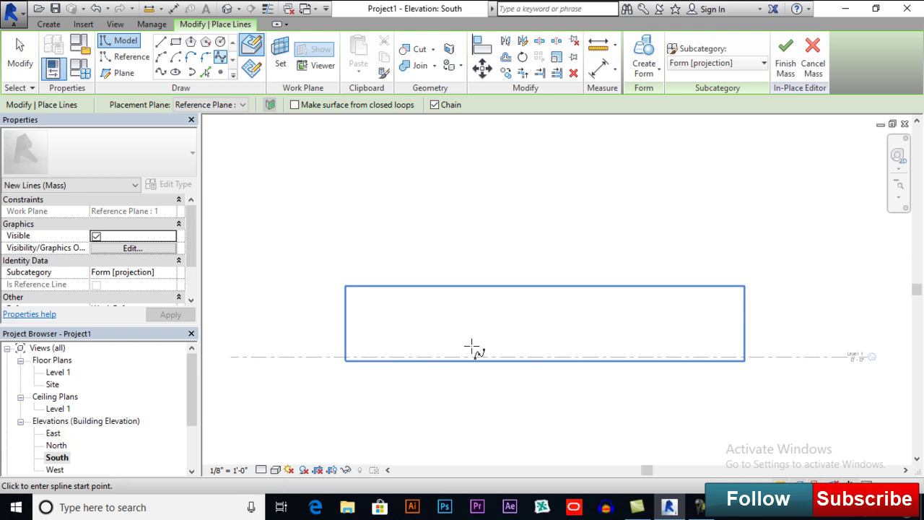
- Sketch a five-point wavy spline rising from Level 1 to two peaks and back down
{"action": "scroll", "coordinate": [448, 353], "scroll_direction": "up", "scroll_amount": 2}
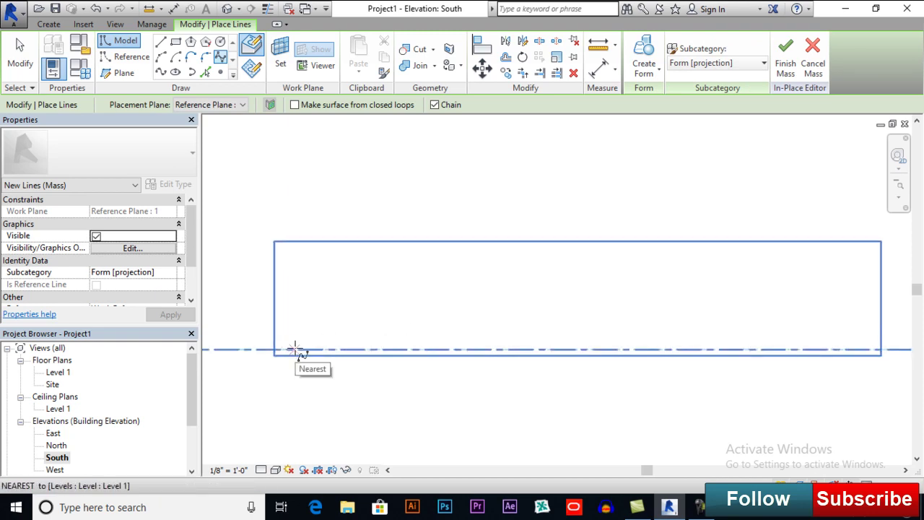
{"action": "left_click", "coordinate": [296, 349]}
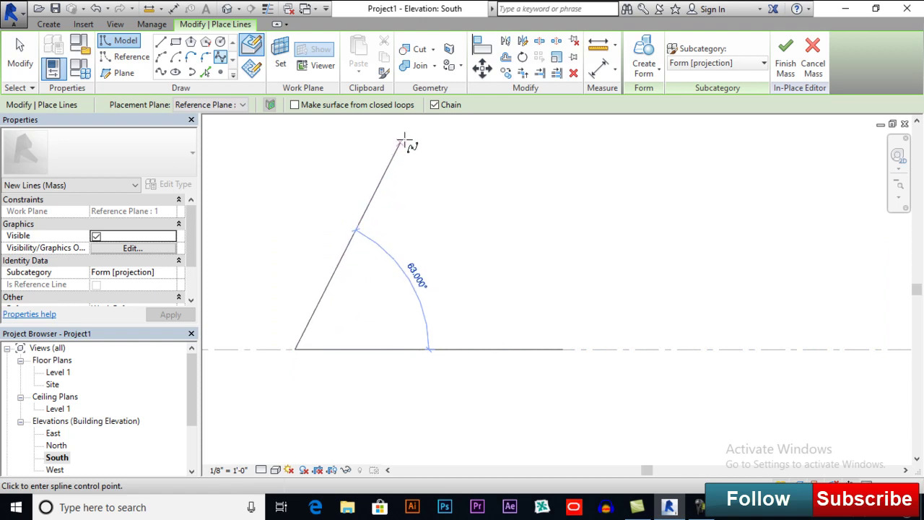
{"action": "left_click", "coordinate": [405, 141]}
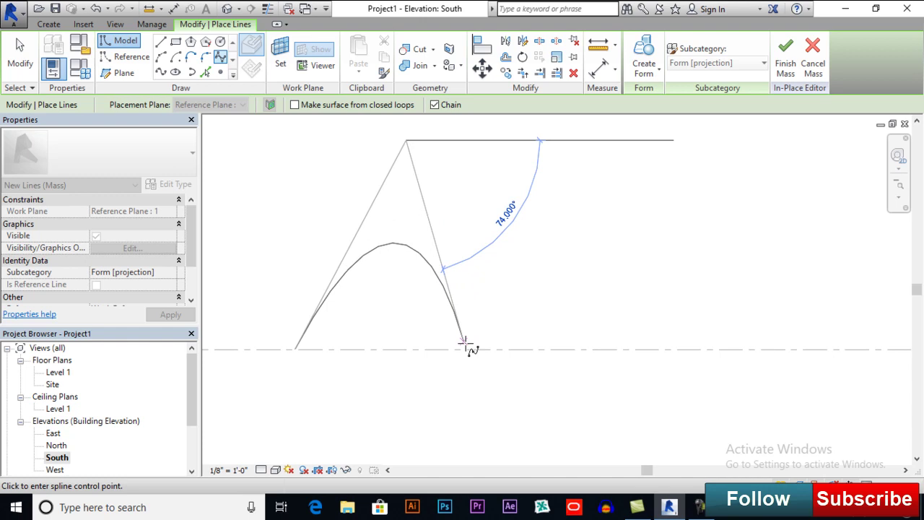
{"action": "left_click", "coordinate": [470, 350]}
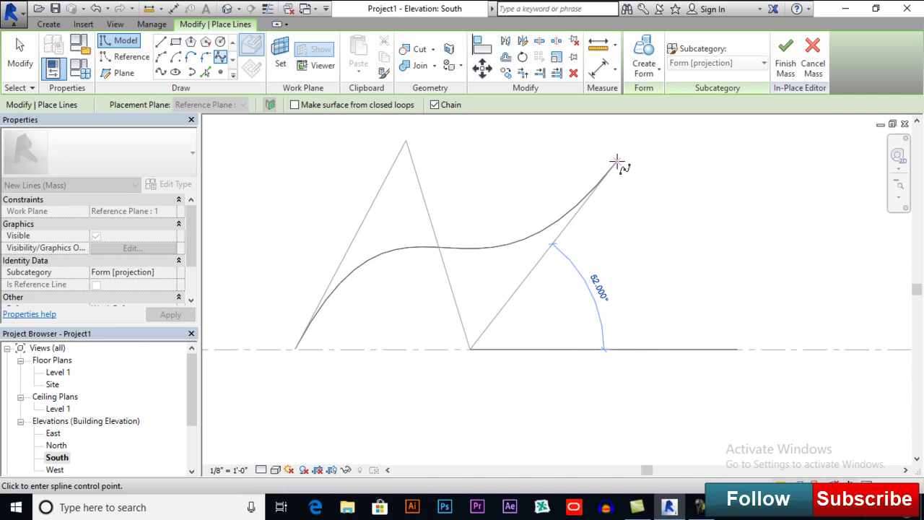
{"action": "left_click", "coordinate": [619, 158]}
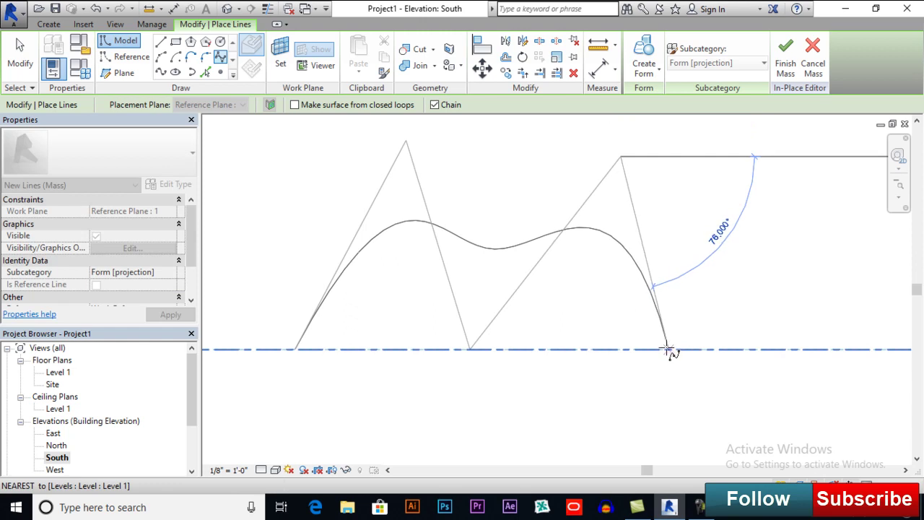
{"action": "scroll", "coordinate": [664, 349], "scroll_direction": "up", "scroll_amount": 2}
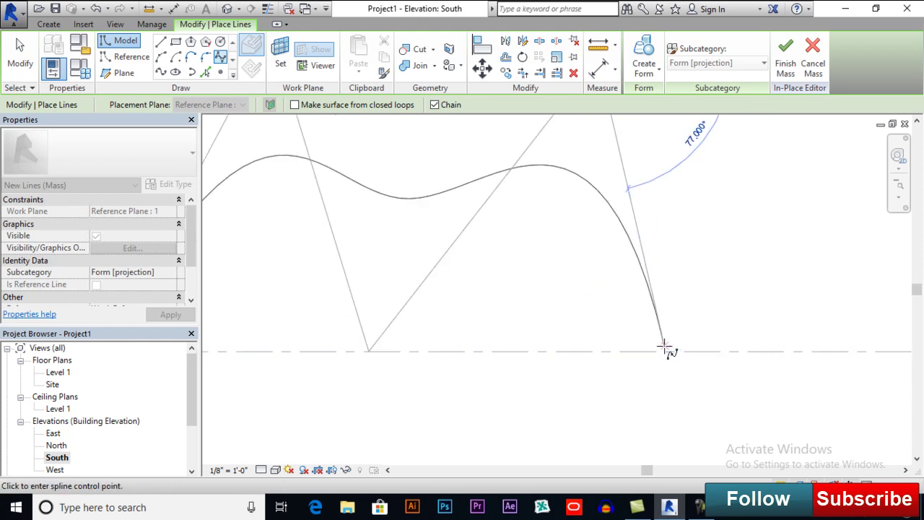
{"action": "scroll", "coordinate": [664, 348], "scroll_direction": "up", "scroll_amount": 2}
{"action": "scroll", "coordinate": [660, 352], "scroll_direction": "up", "scroll_amount": 1}
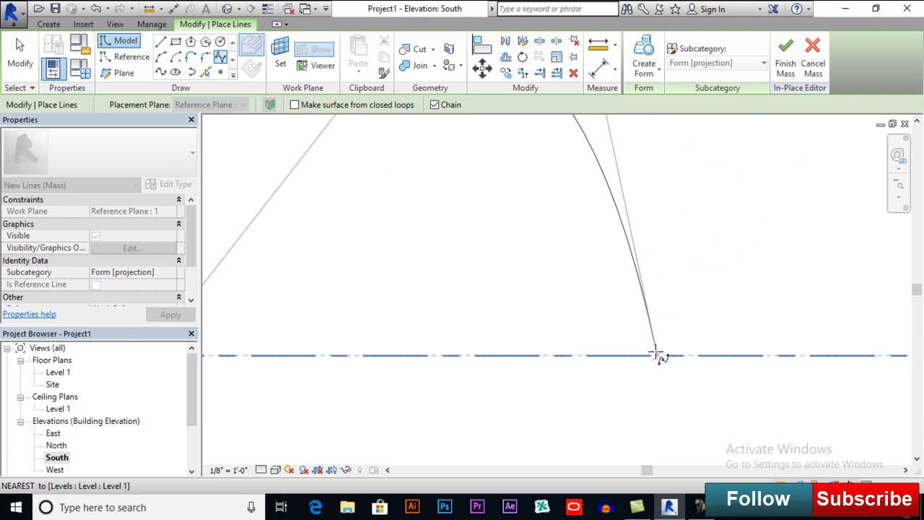
{"action": "left_click", "coordinate": [657, 355]}
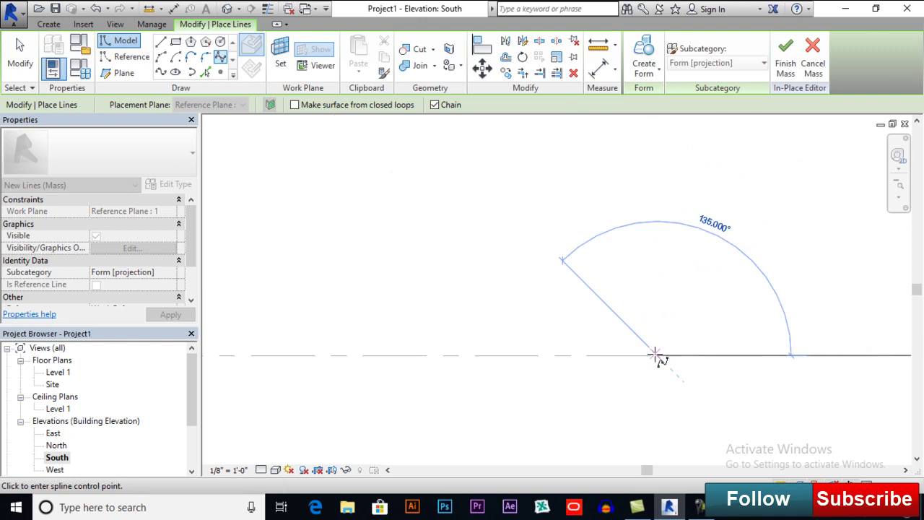
{"action": "key", "text": "Escape"}
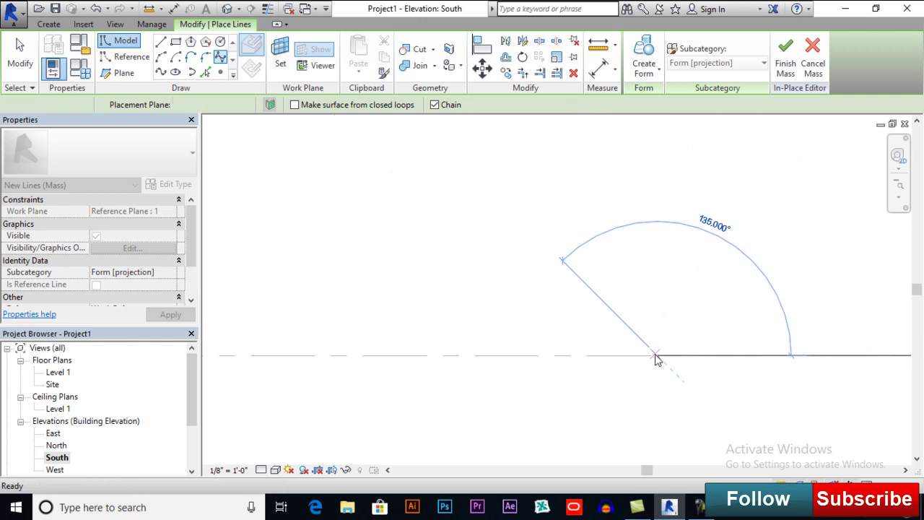
{"action": "scroll", "coordinate": [657, 357], "scroll_direction": "down", "scroll_amount": 1}
{"action": "scroll", "coordinate": [635, 353], "scroll_direction": "down", "scroll_amount": 2}
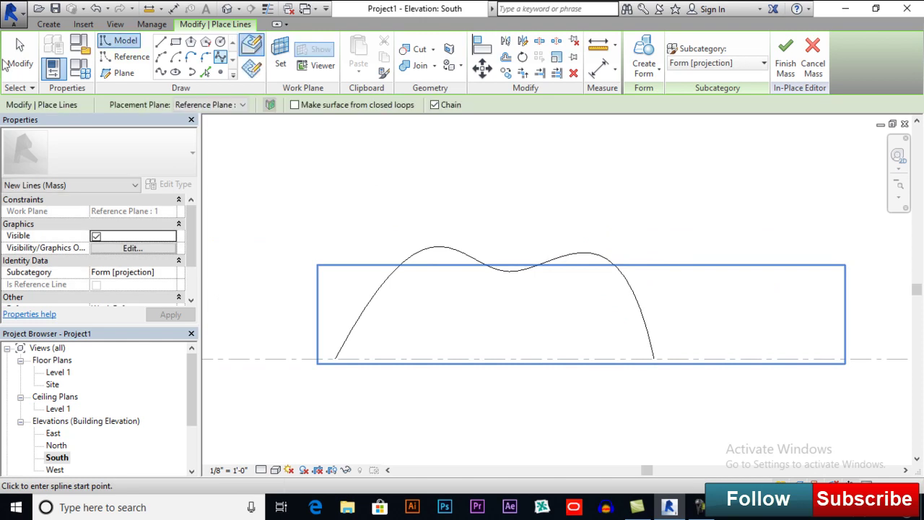
{"action": "key", "text": "Escape"}
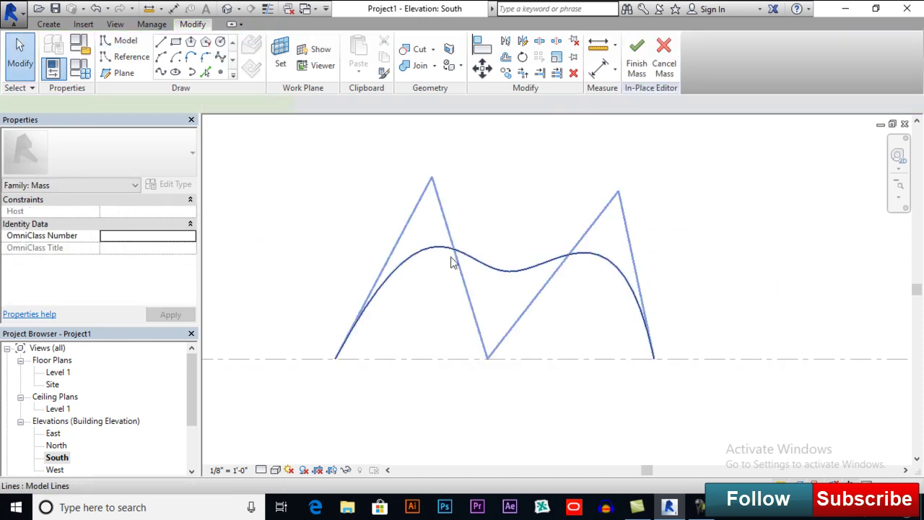
- Drag the spline's middle control points down to deepen the dip between humps
{"action": "left_click", "coordinate": [451, 261]}
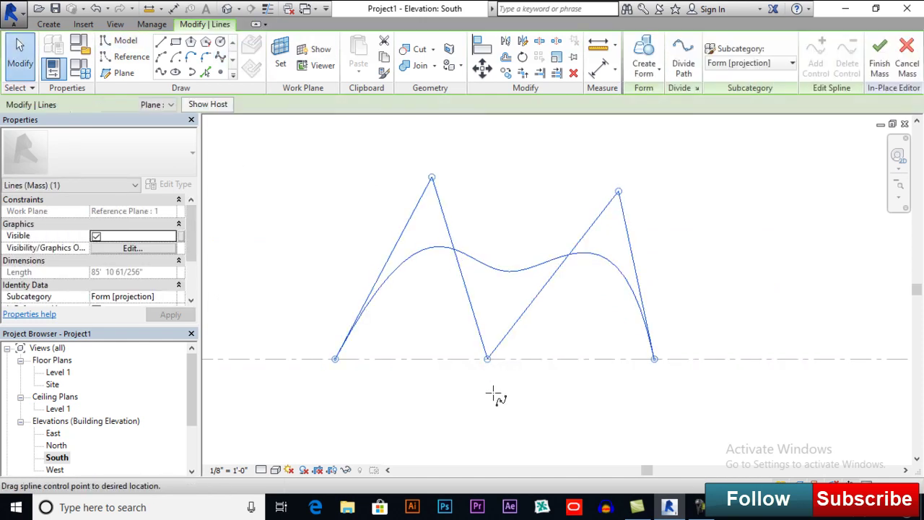
{"action": "left_click_drag", "start_coordinate": [500, 430], "coordinate": [502, 459]}
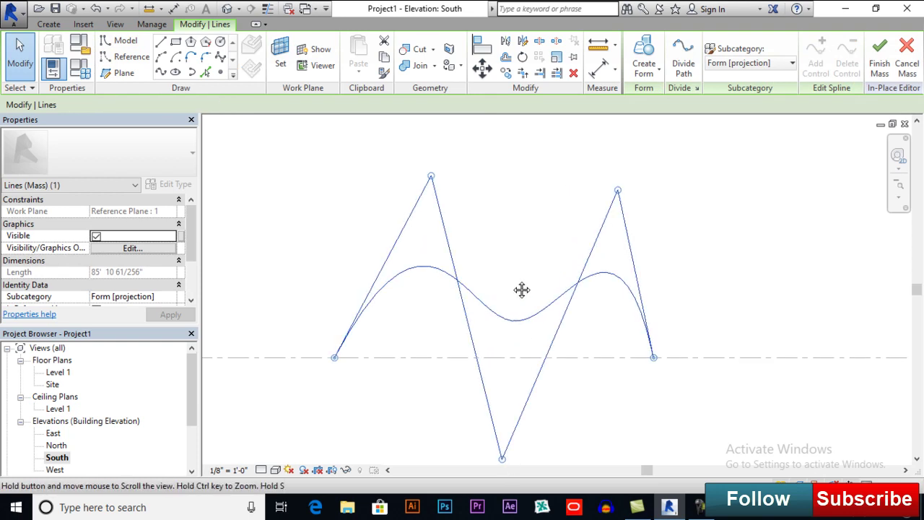
{"action": "middle_click_drag", "start_coordinate": [522, 289], "coordinate": [514, 209]}
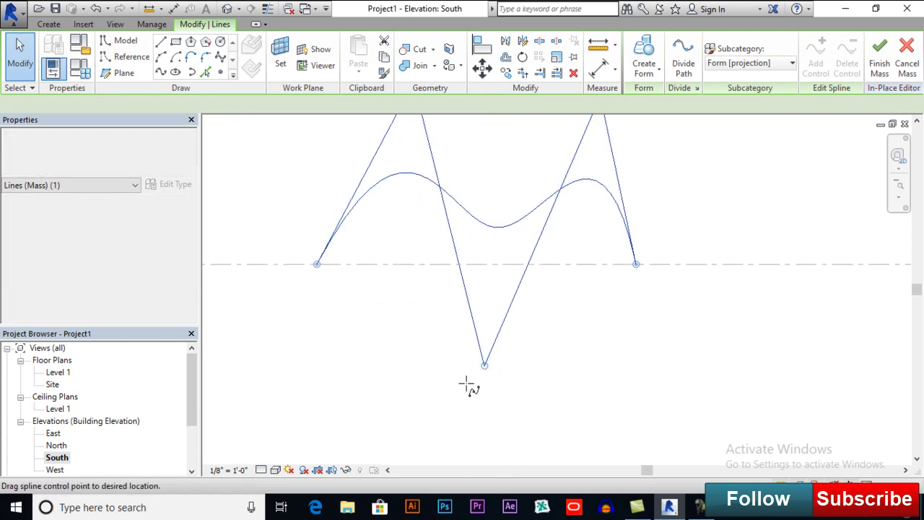
{"action": "left_click_drag", "start_coordinate": [485, 370], "coordinate": [433, 436]}
{"action": "middle_click_drag", "start_coordinate": [618, 280], "coordinate": [554, 394]}
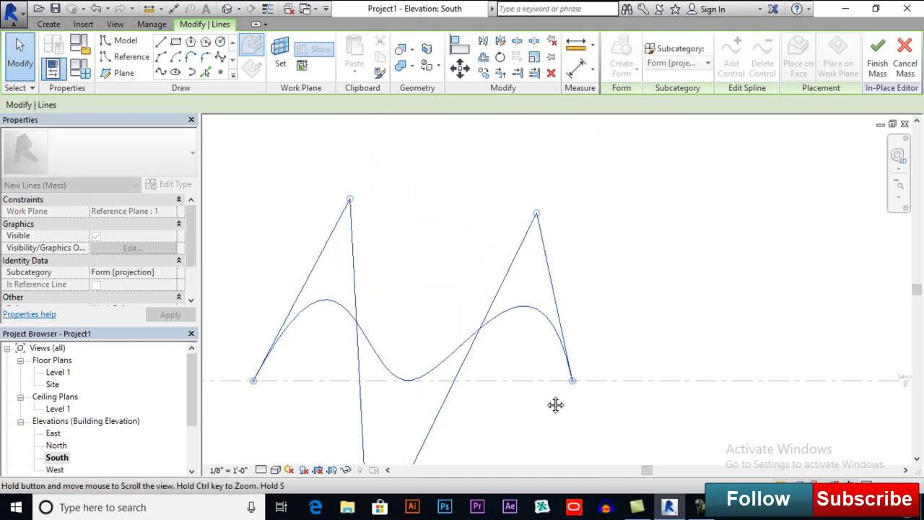
- Raise and fine-tune the right peak's control point to make it taller
{"action": "left_click", "coordinate": [540, 220]}
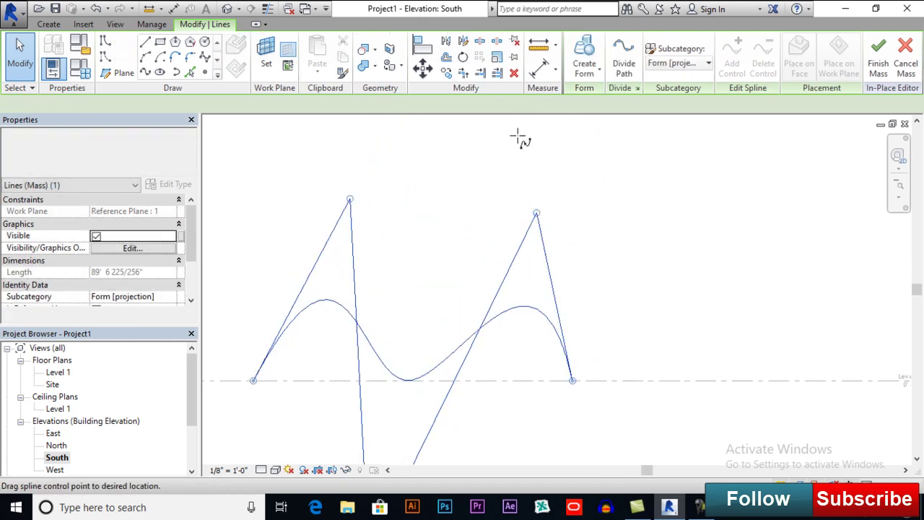
{"action": "mouse_move", "coordinate": [520, 138]}
{"action": "left_mouse_down"}
{"action": "mouse_move", "coordinate": [515, 129]}
{"action": "mouse_move", "coordinate": [562, 185]}
{"action": "left_mouse_up"}
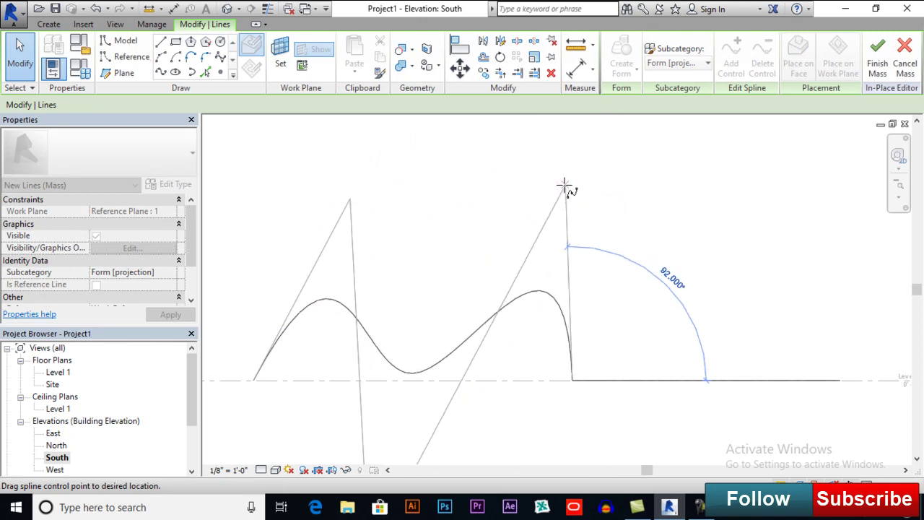
{"action": "middle_click_drag", "start_coordinate": [563, 186], "coordinate": [500, 156]}
{"action": "left_click_drag", "start_coordinate": [501, 157], "coordinate": [497, 131]}
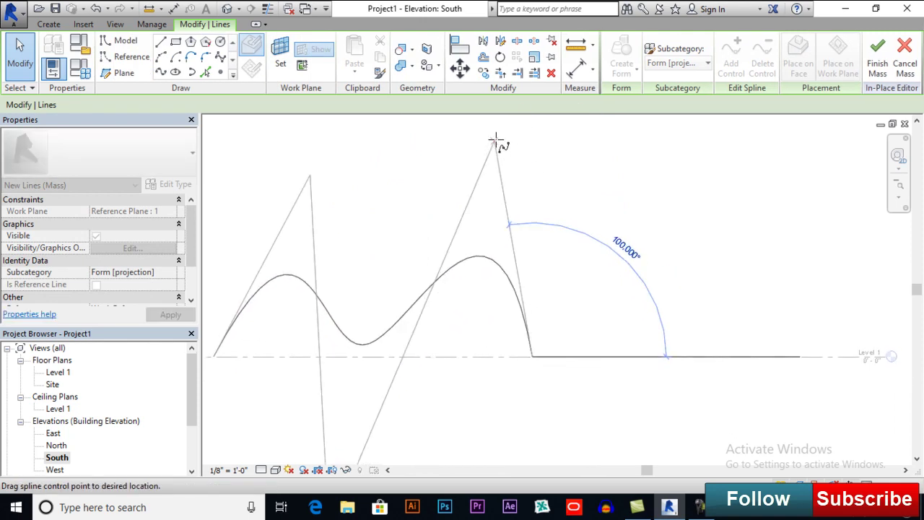
{"action": "middle_click_drag", "start_coordinate": [547, 180], "coordinate": [586, 252]}
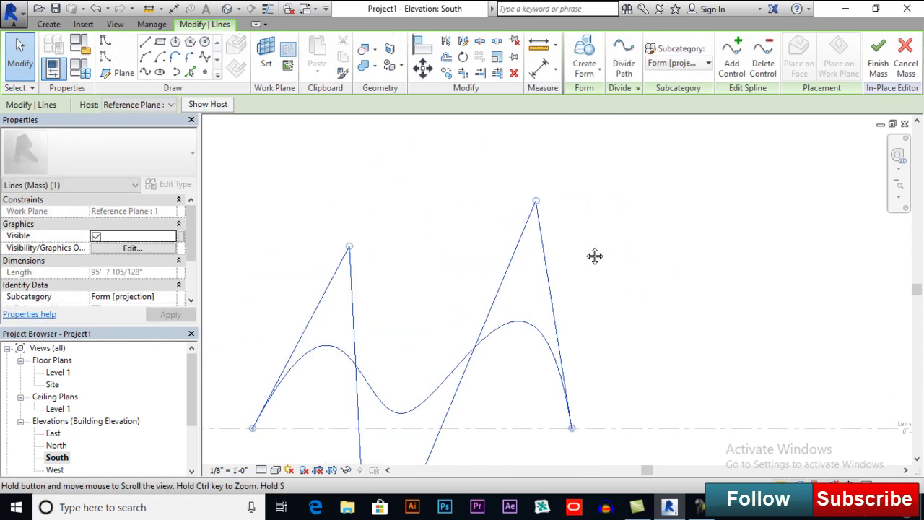
{"action": "left_click_drag", "start_coordinate": [535, 201], "coordinate": [544, 123]}
{"action": "middle_click_drag", "start_coordinate": [583, 264], "coordinate": [648, 170]}
- Pull the spline's low control point down to finalize the dip's shape
{"action": "scroll", "coordinate": [648, 170], "scroll_direction": "down", "scroll_amount": 1}
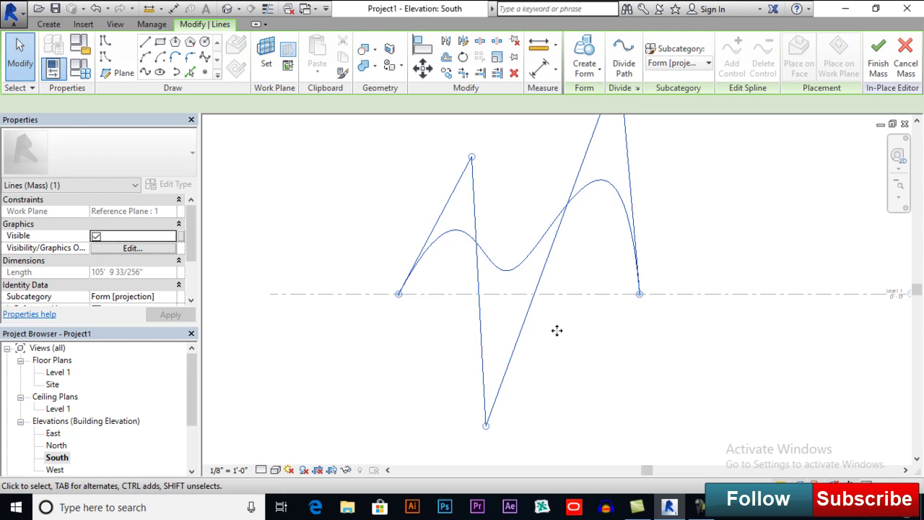
{"action": "left_click", "coordinate": [486, 428]}
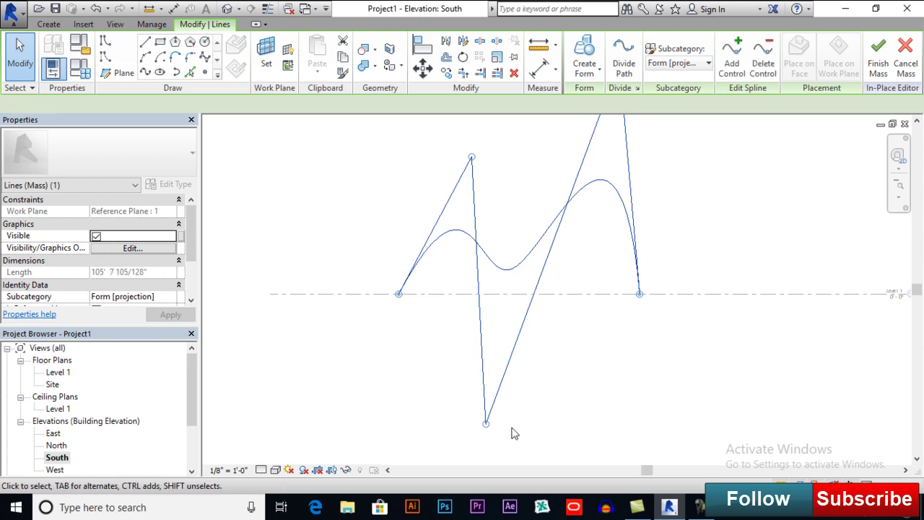
{"action": "mouse_move", "coordinate": [487, 428]}
{"action": "middle_mouse_down"}
{"action": "mouse_move", "coordinate": [519, 337]}
{"action": "mouse_move", "coordinate": [507, 339]}
{"action": "middle_mouse_up"}
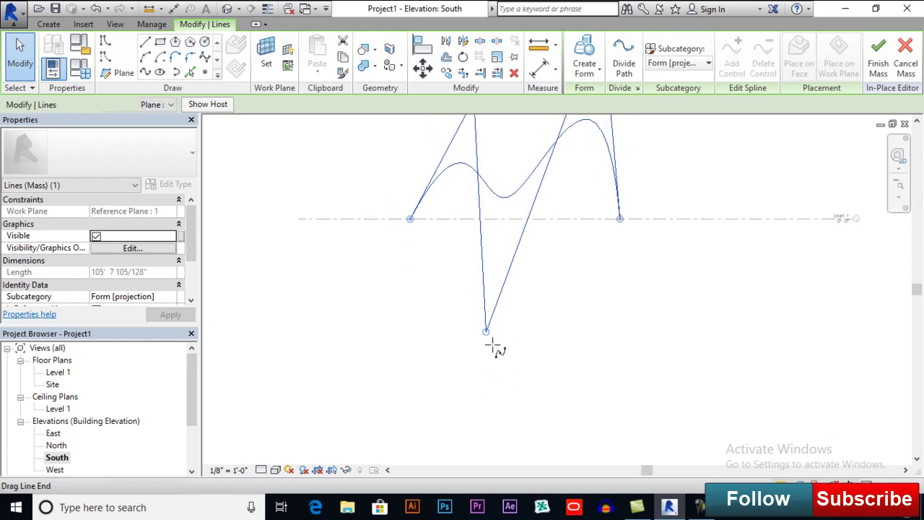
{"action": "mouse_move", "coordinate": [490, 338]}
{"action": "left_mouse_down"}
{"action": "mouse_move", "coordinate": [497, 368]}
{"action": "mouse_move", "coordinate": [474, 370]}
{"action": "left_mouse_up"}
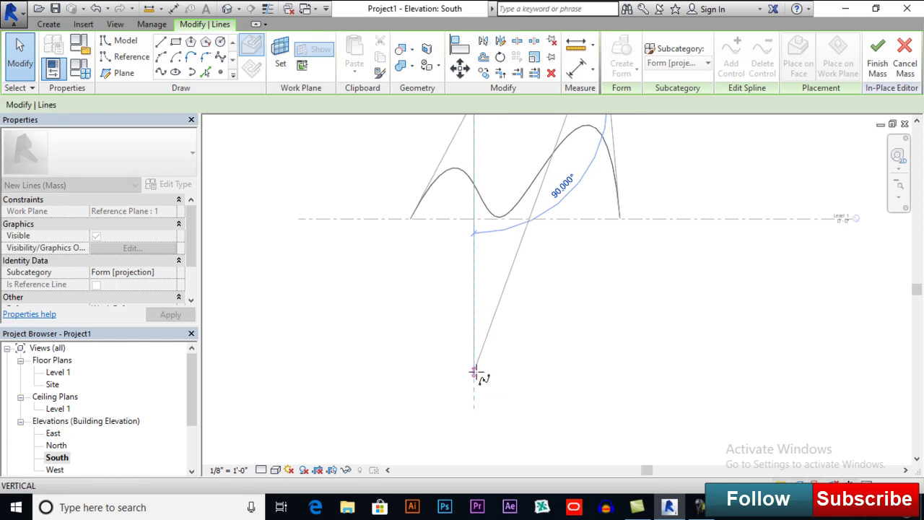
{"action": "left_click", "coordinate": [558, 349]}
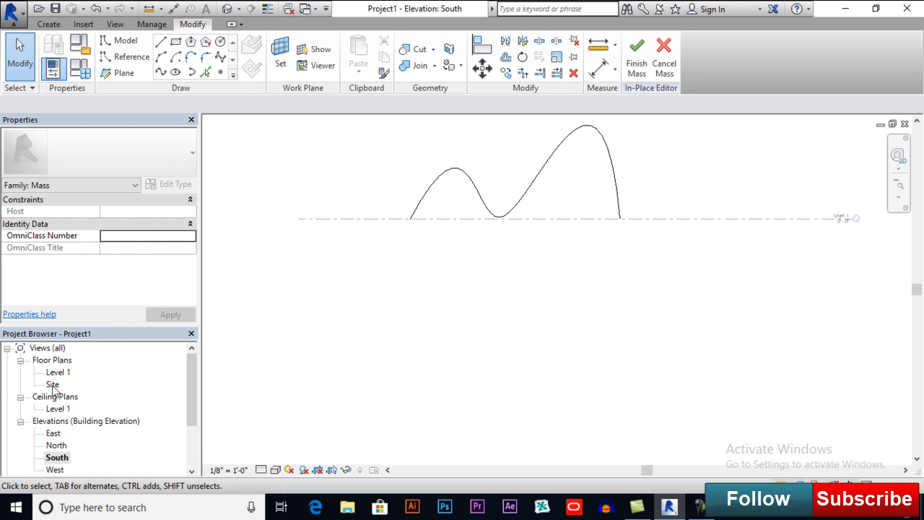
- In the Site plan, copy the spline profile onto reference planes 2, 3 and 4
{"action": "double_click", "coordinate": [52, 384]}
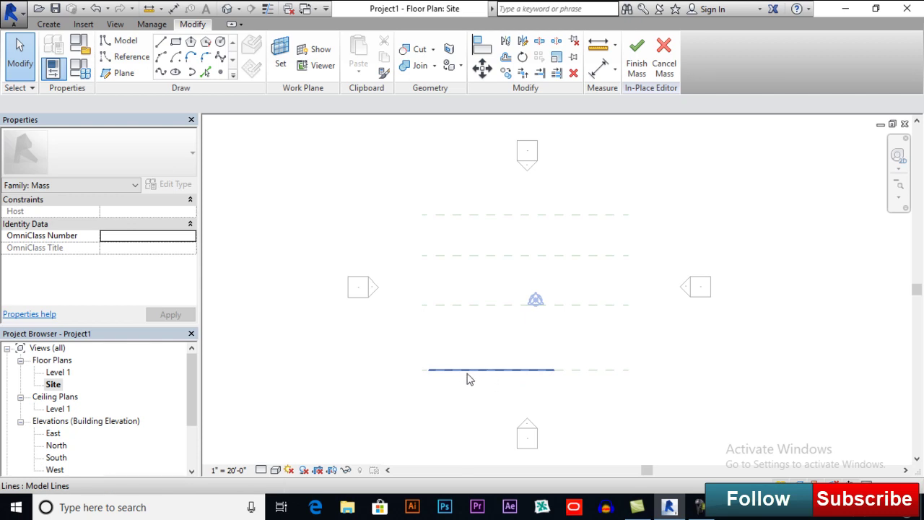
{"action": "left_click", "coordinate": [467, 374]}
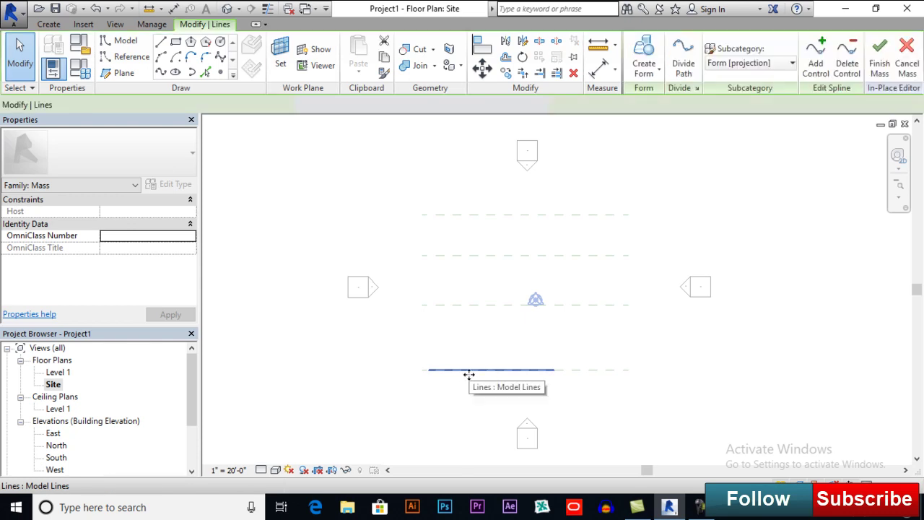
{"action": "left_click", "coordinate": [505, 73]}
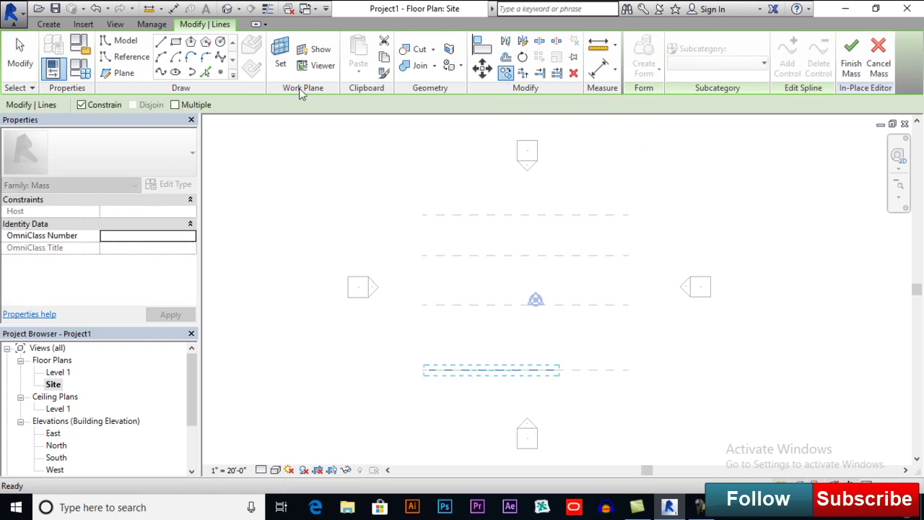
{"action": "left_click", "coordinate": [175, 105]}
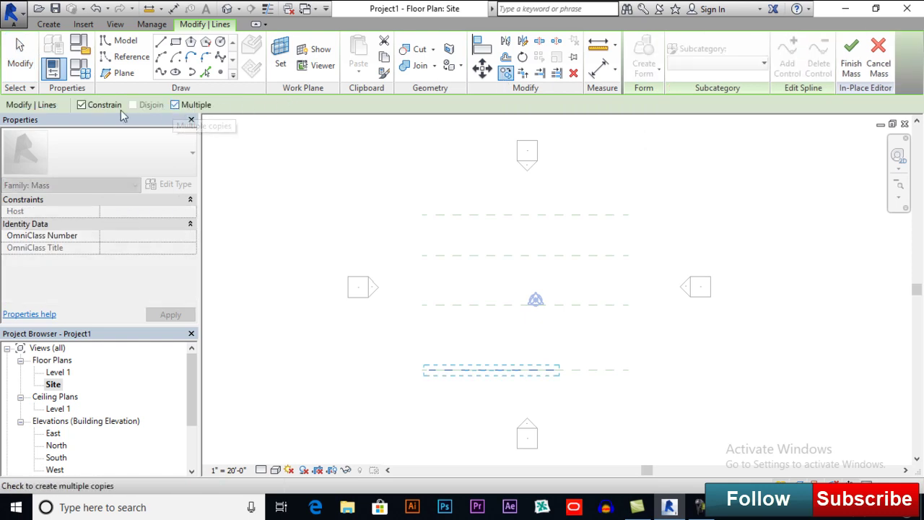
{"action": "left_click", "coordinate": [81, 106]}
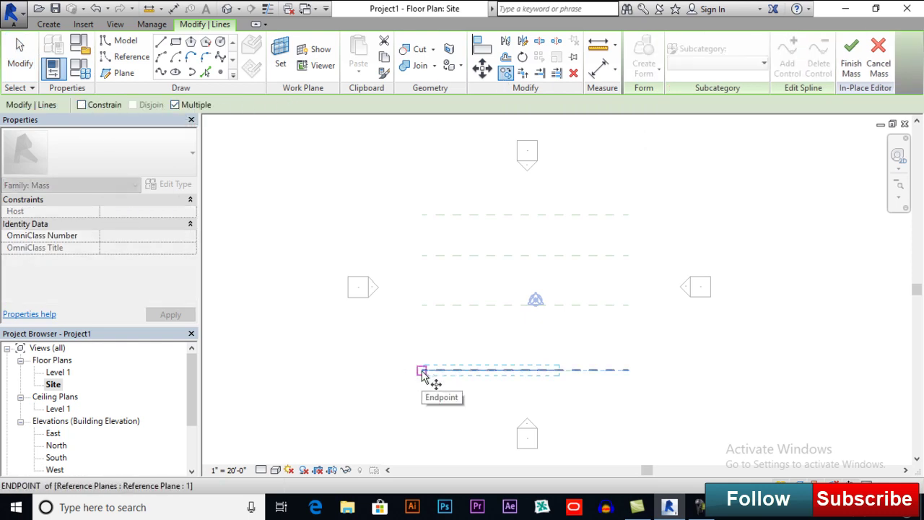
{"action": "left_click", "coordinate": [423, 371]}
{"action": "left_click", "coordinate": [423, 305]}
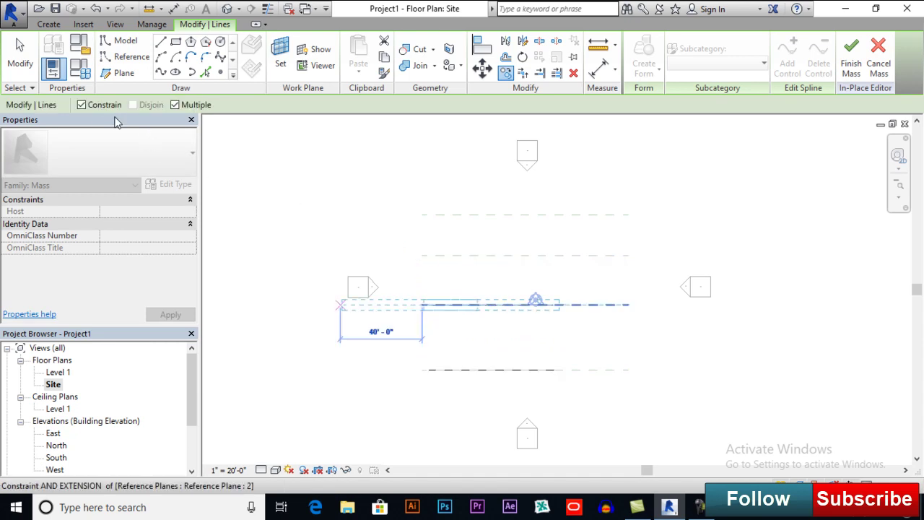
{"action": "left_click", "coordinate": [81, 105]}
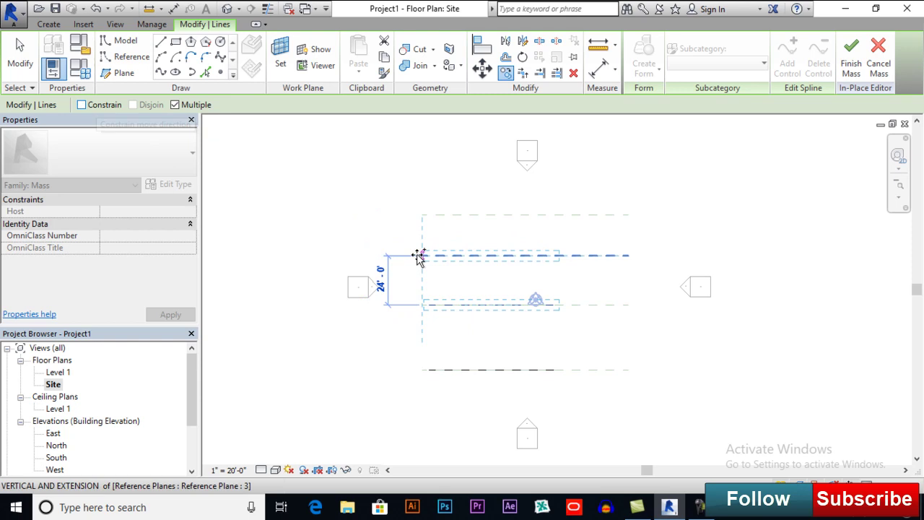
{"action": "left_click", "coordinate": [420, 255]}
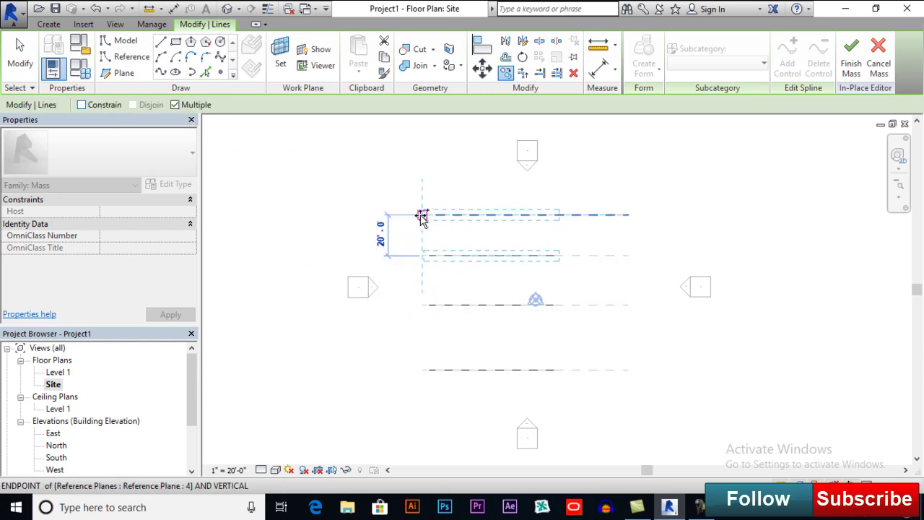
{"action": "left_click", "coordinate": [421, 214]}
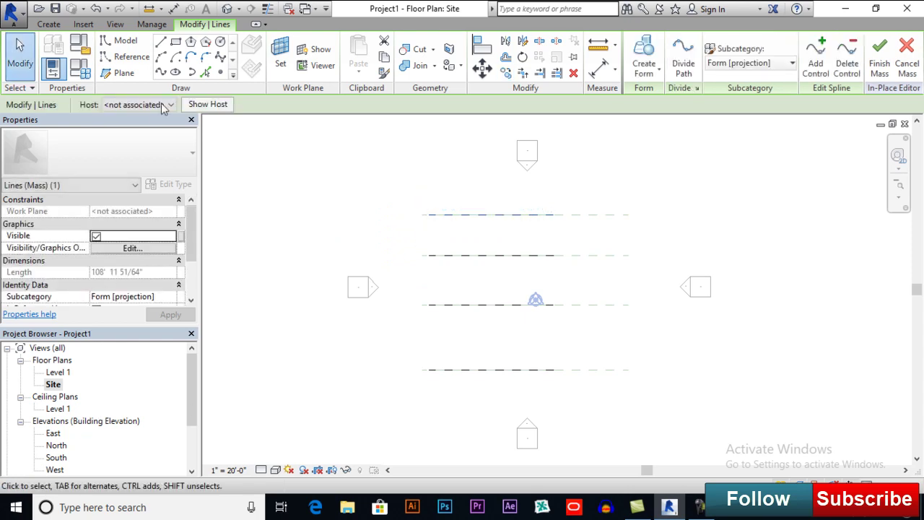
- Switch to the default 3D view and orbit to see the four wavy curves
{"action": "left_click", "coordinate": [228, 12]}
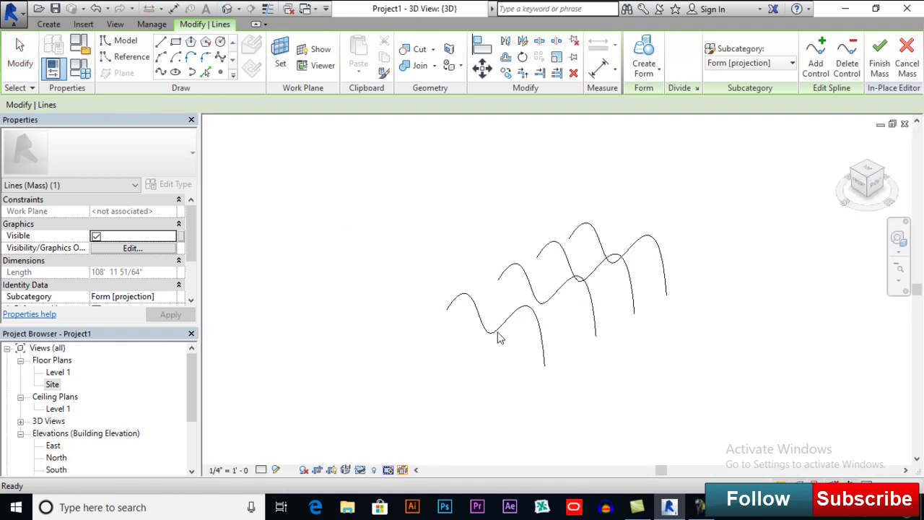
{"action": "left_click", "coordinate": [629, 347]}
{"action": "scroll", "coordinate": [629, 348], "scroll_direction": "up", "scroll_amount": 2}
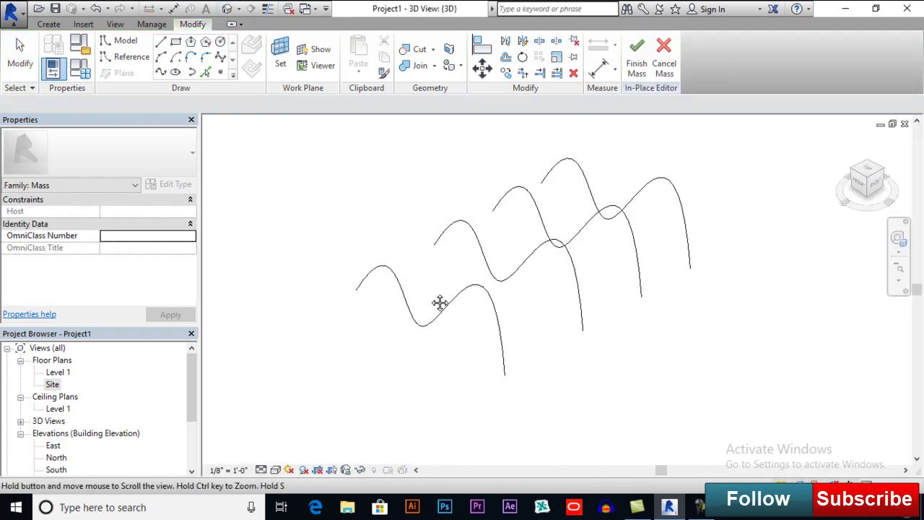
{"action": "middle_click_drag", "start_coordinate": [413, 312], "coordinate": [551, 320], "text": "shift"}
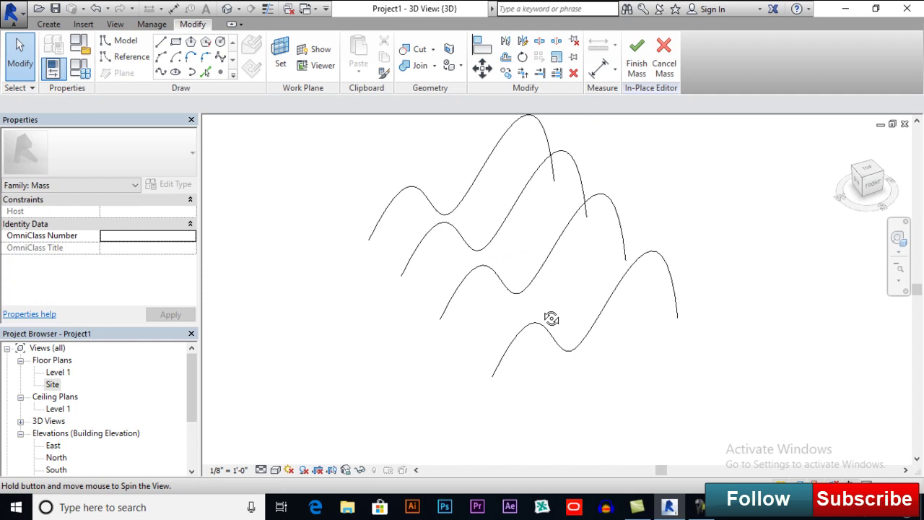
{"action": "scroll", "coordinate": [446, 333], "scroll_direction": "up", "scroll_amount": 2}
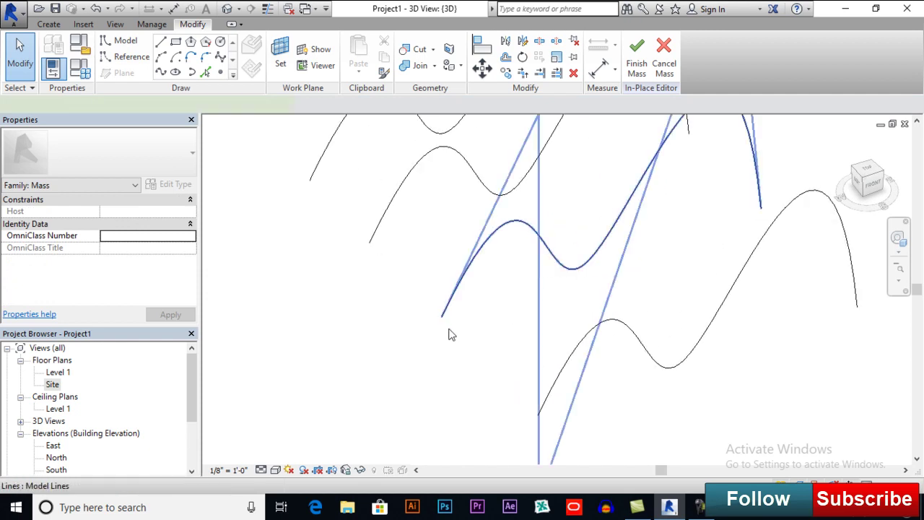
- Reshape one wavy curve by moving its end point and spline control points
{"action": "left_click", "coordinate": [444, 319]}
{"action": "left_click_drag", "start_coordinate": [443, 316], "coordinate": [449, 298]}
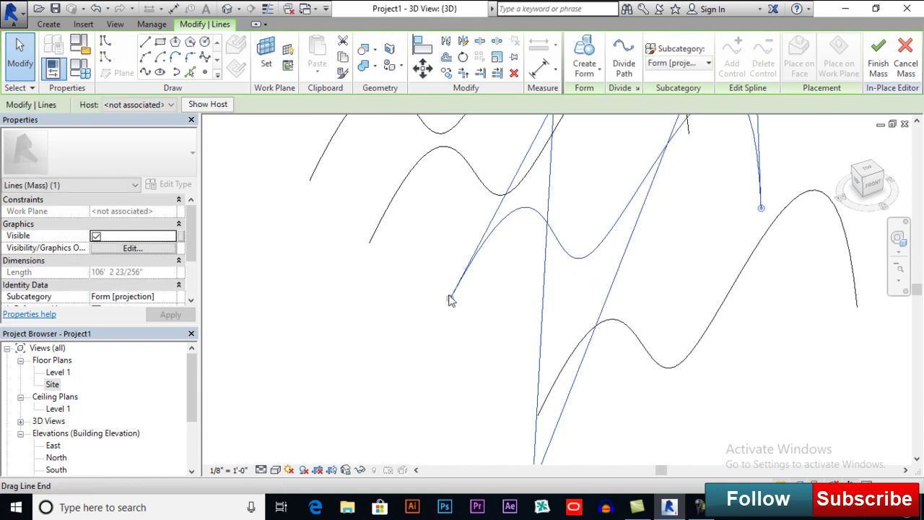
{"action": "scroll", "coordinate": [435, 283], "scroll_direction": "down", "scroll_amount": 2}
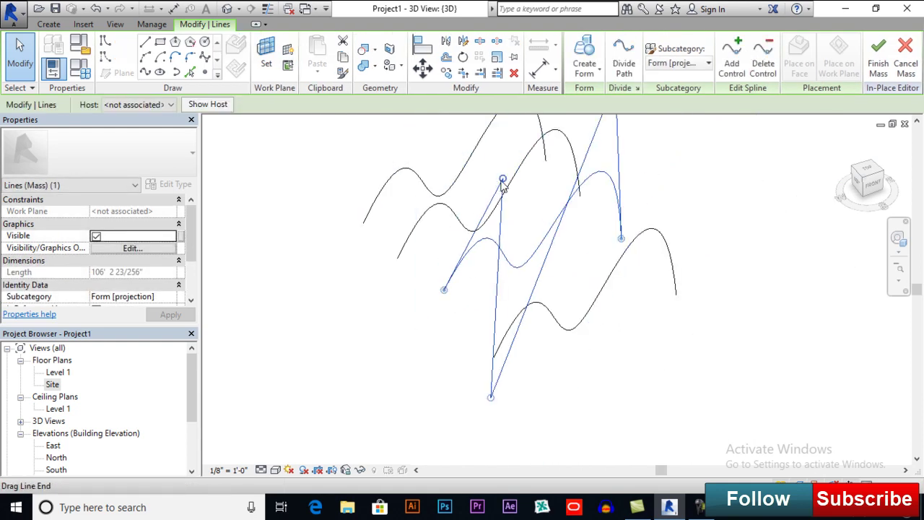
{"action": "mouse_move", "coordinate": [501, 179]}
{"action": "left_mouse_down"}
{"action": "mouse_move", "coordinate": [495, 170]}
{"action": "mouse_move", "coordinate": [448, 291]}
{"action": "left_mouse_up"}
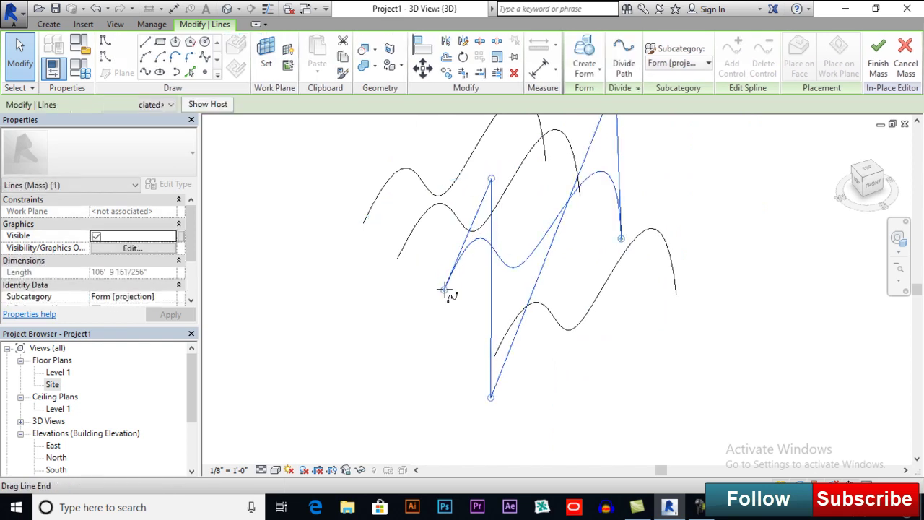
{"action": "key", "text": "l"}
{"action": "key", "text": "i"}
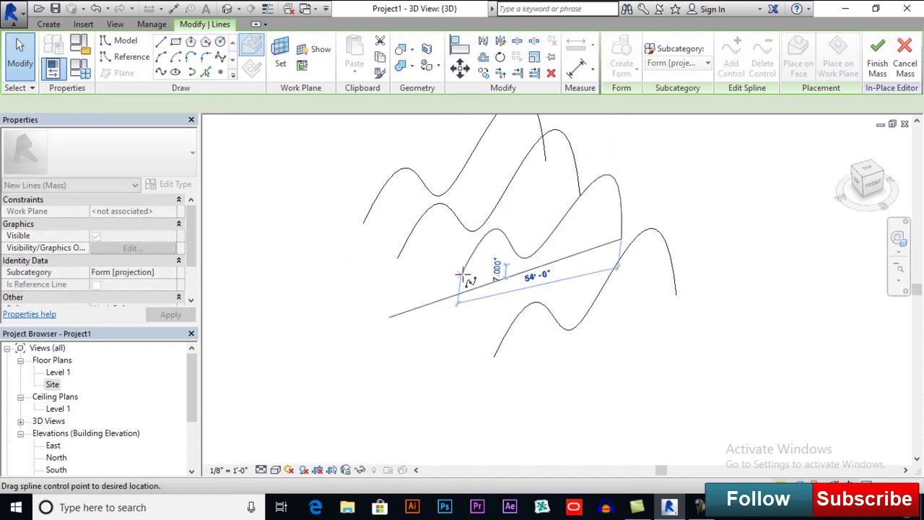
{"action": "left_click_drag", "start_coordinate": [462, 274], "coordinate": [402, 262]}
{"action": "middle_click_drag", "start_coordinate": [402, 262], "coordinate": [410, 273], "text": "shift"}
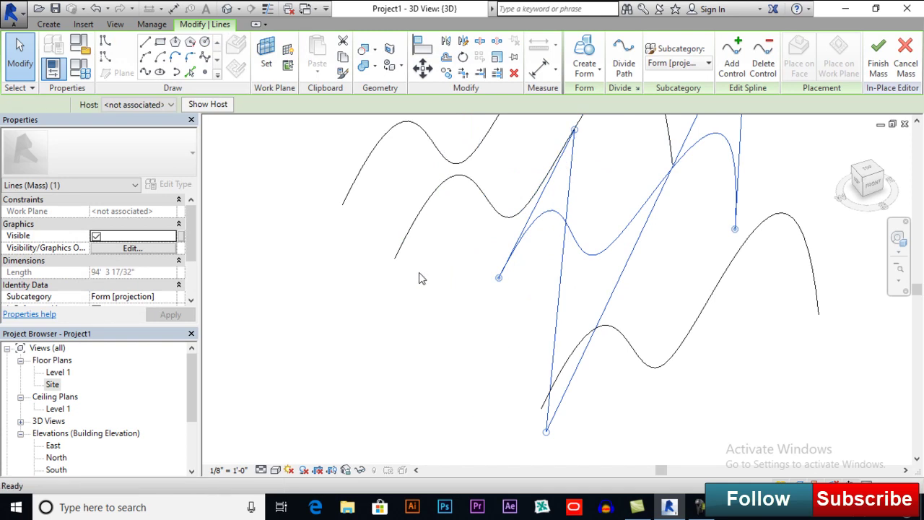
- Orbit the model again and reselect the reshaped wavy curve
{"action": "left_click", "coordinate": [422, 278]}
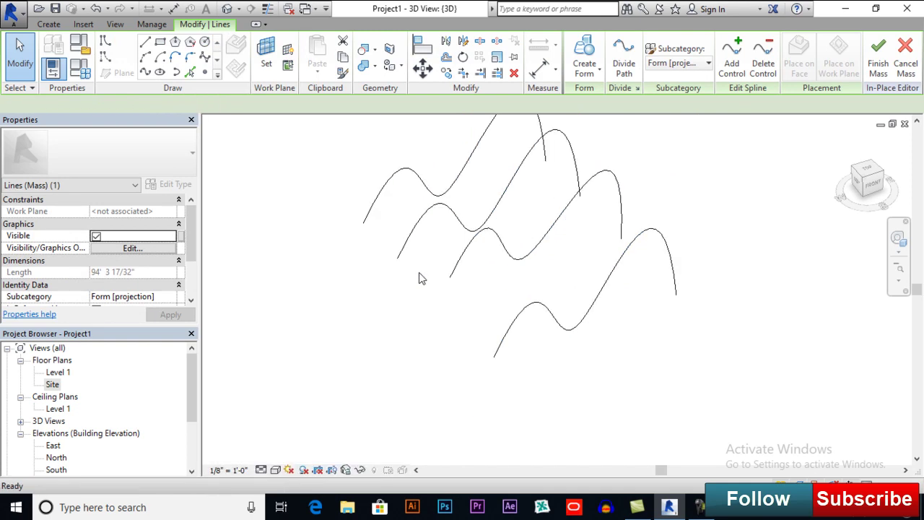
{"action": "middle_click_drag", "start_coordinate": [448, 302], "coordinate": [499, 268], "text": "shift"}
{"action": "left_click", "coordinate": [451, 310]}
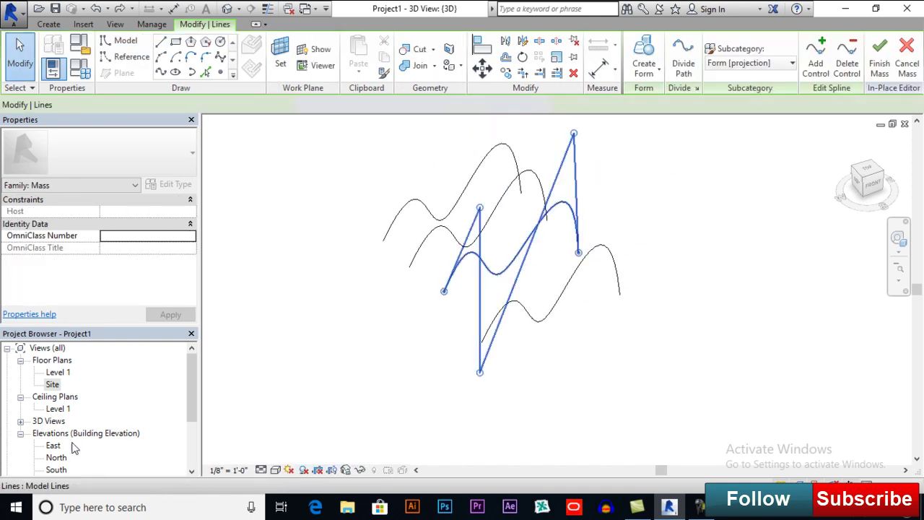
{"action": "left_click_drag", "start_coordinate": [192, 392], "coordinate": [189, 409]}
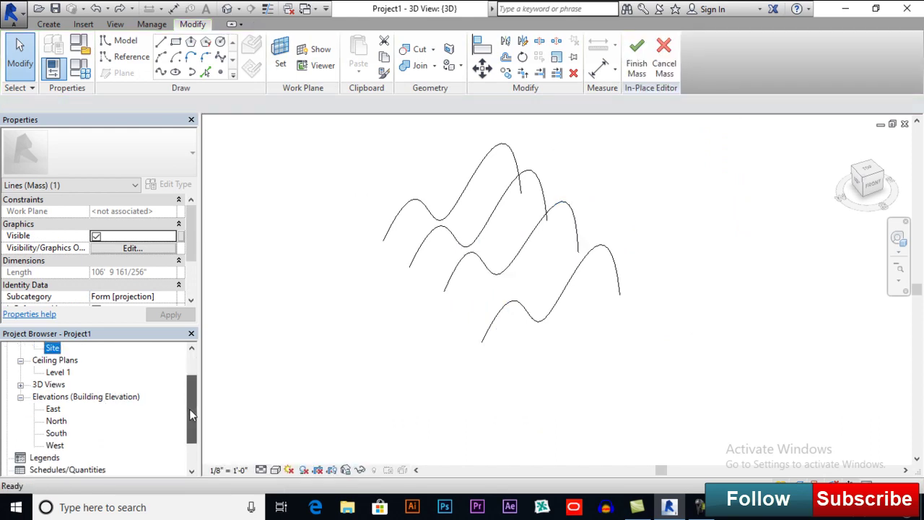
- In the South elevation, change the tangent direction at the curve's left end
{"action": "double_click", "coordinate": [57, 433]}
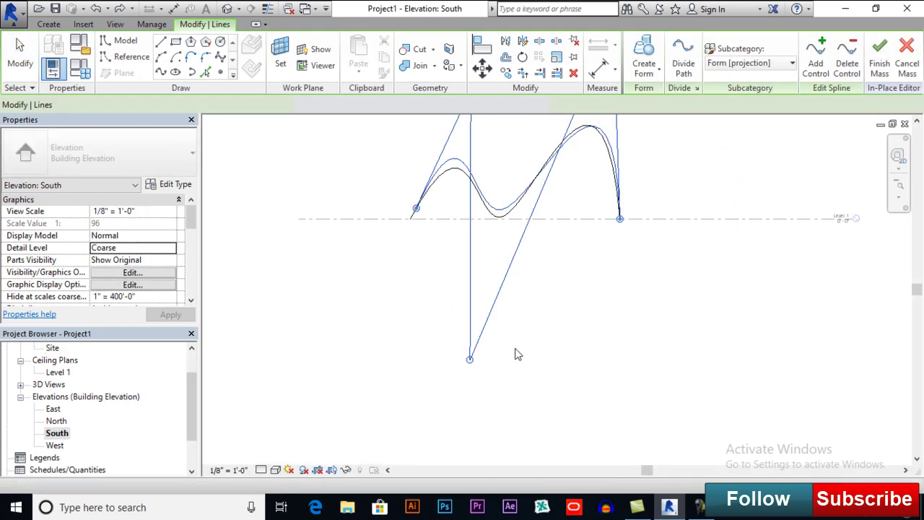
{"action": "middle_click_drag", "start_coordinate": [529, 271], "coordinate": [532, 363]}
{"action": "scroll", "coordinate": [398, 290], "scroll_direction": "up", "scroll_amount": 3}
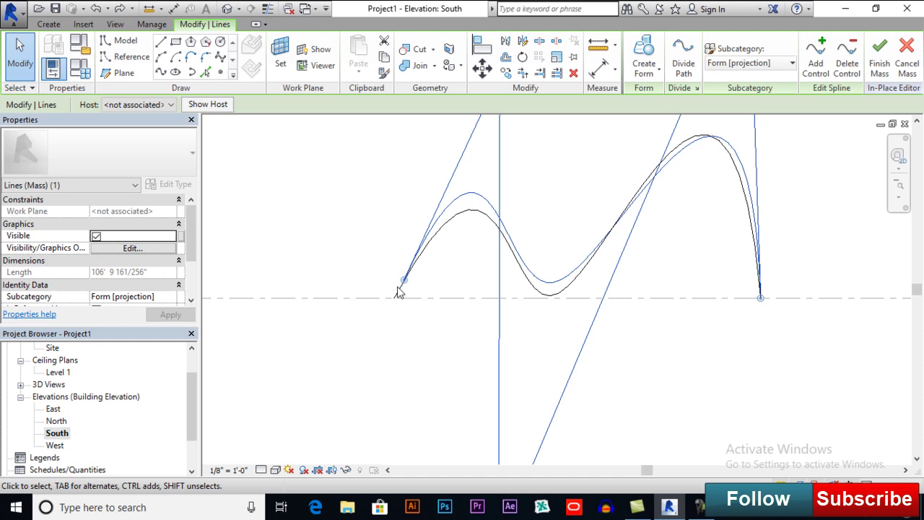
{"action": "scroll", "coordinate": [395, 289], "scroll_direction": "up", "scroll_amount": 3}
{"action": "left_click", "coordinate": [415, 281]}
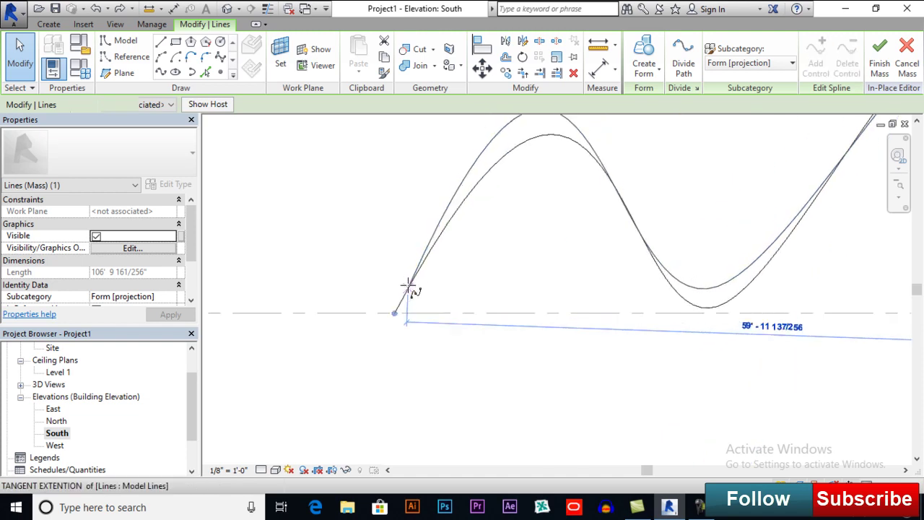
{"action": "left_click_drag", "start_coordinate": [413, 295], "coordinate": [402, 301]}
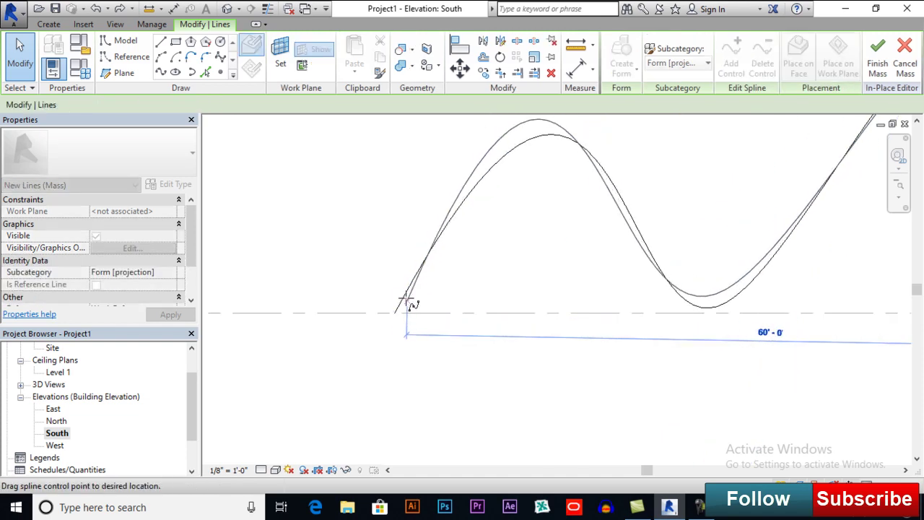
{"action": "key", "text": "Escape"}
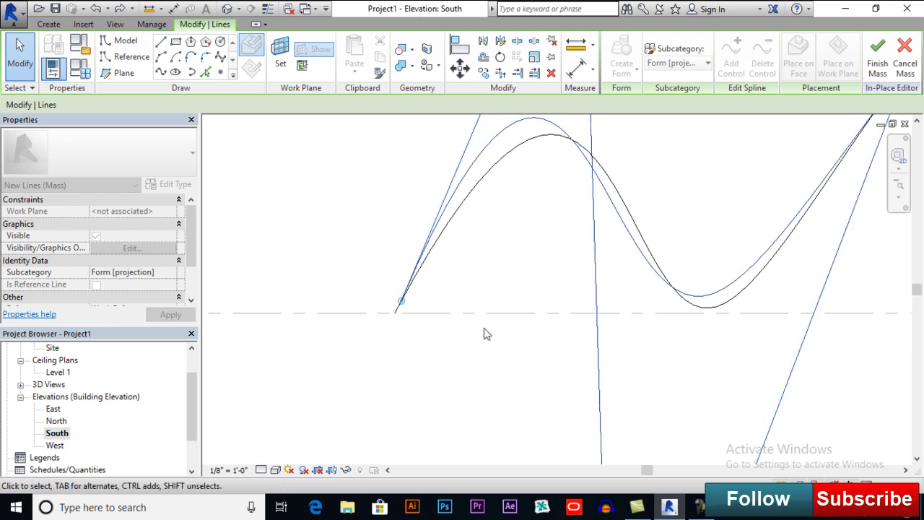
- Pull the curve's top control point up for a taller peak, then return to 3D
{"action": "scroll", "coordinate": [485, 328], "scroll_direction": "down", "scroll_amount": 3}
{"action": "middle_click_drag", "start_coordinate": [608, 266], "coordinate": [616, 181]}
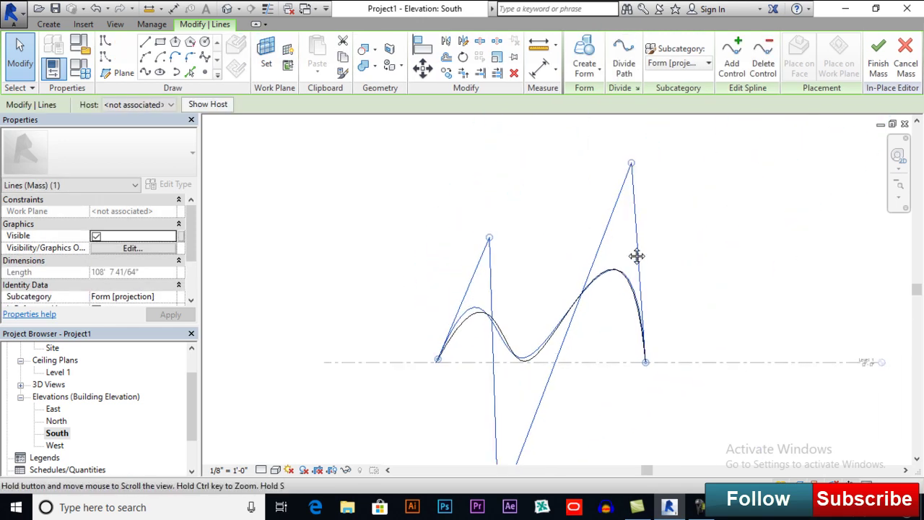
{"action": "left_click_drag", "start_coordinate": [623, 181], "coordinate": [623, 131]}
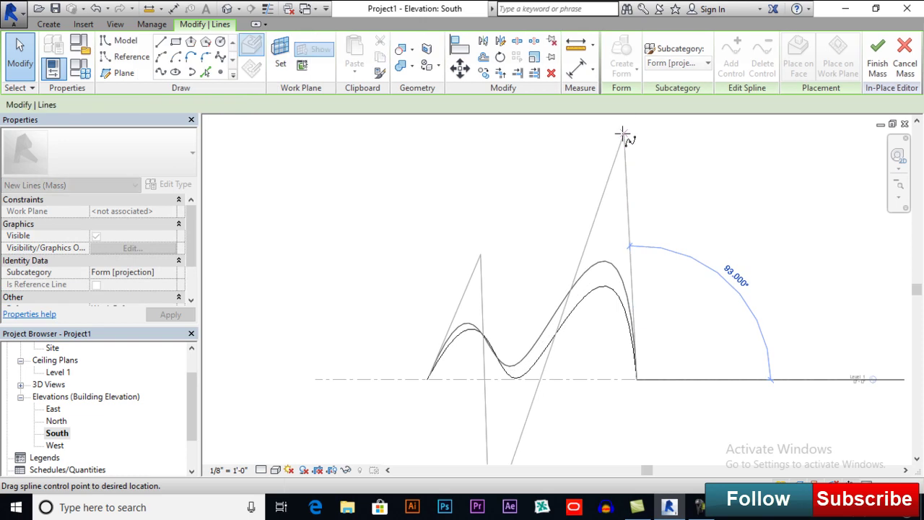
{"action": "left_click_drag", "start_coordinate": [623, 132], "coordinate": [599, 94]}
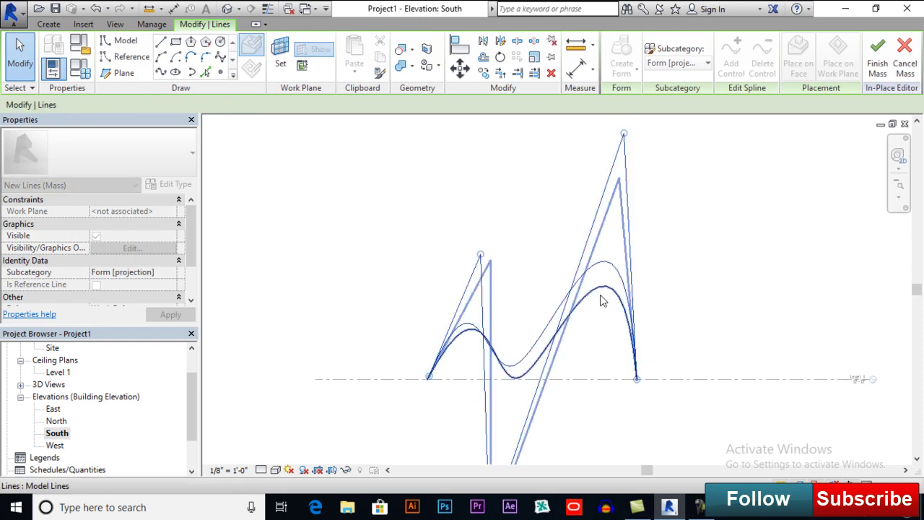
{"action": "scroll", "coordinate": [465, 287], "scroll_direction": "down", "scroll_amount": 3}
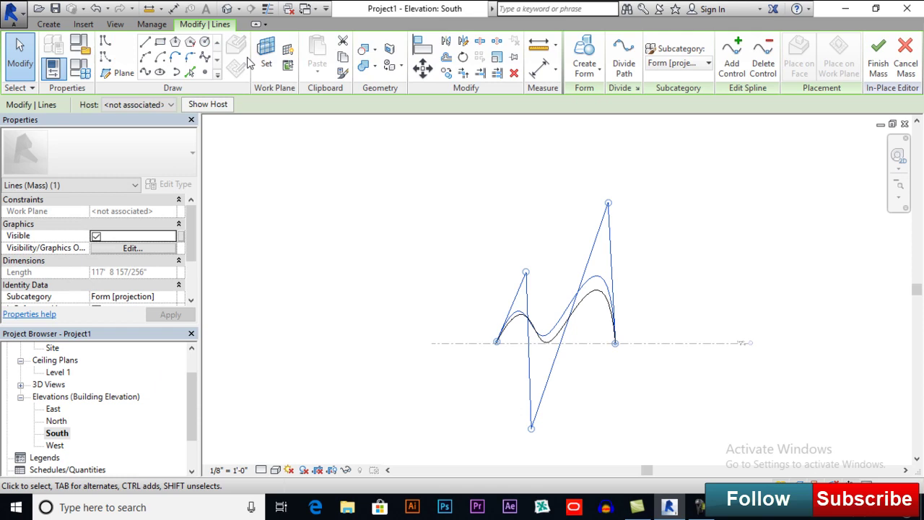
{"action": "left_click", "coordinate": [227, 9]}
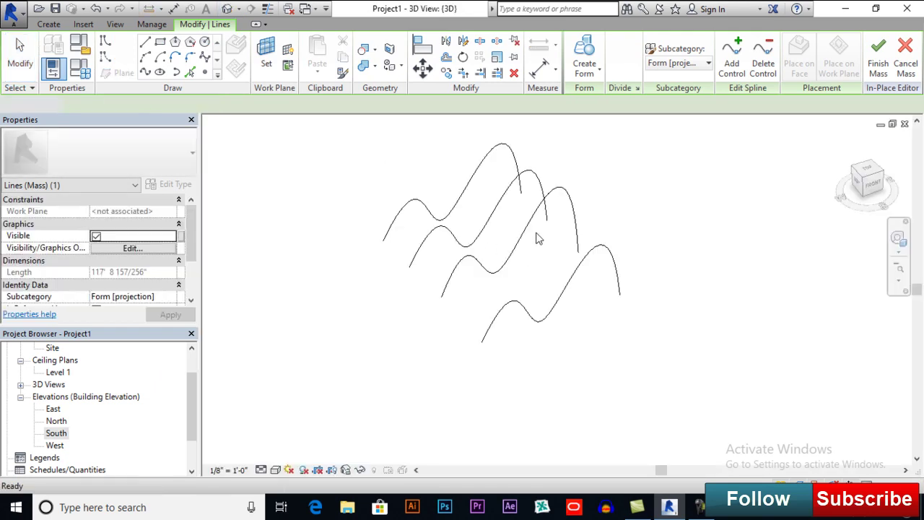
- Orbit to view from the right and adjust one curve's top and bottom control points
{"action": "mouse_move", "coordinate": [577, 324]}
{"action": "middle_mouse_down", "text": "shift"}
{"action": "mouse_move", "coordinate": [485, 339]}
{"action": "mouse_move", "coordinate": [680, 288]}
{"action": "mouse_move", "coordinate": [804, 217]}
{"action": "mouse_move", "coordinate": [531, 312]}
{"action": "mouse_move", "coordinate": [542, 274]}
{"action": "mouse_move", "coordinate": [557, 270]}
{"action": "mouse_move", "coordinate": [531, 291]}
{"action": "mouse_move", "coordinate": [524, 359]}
{"action": "middle_mouse_up", "text": "shift"}
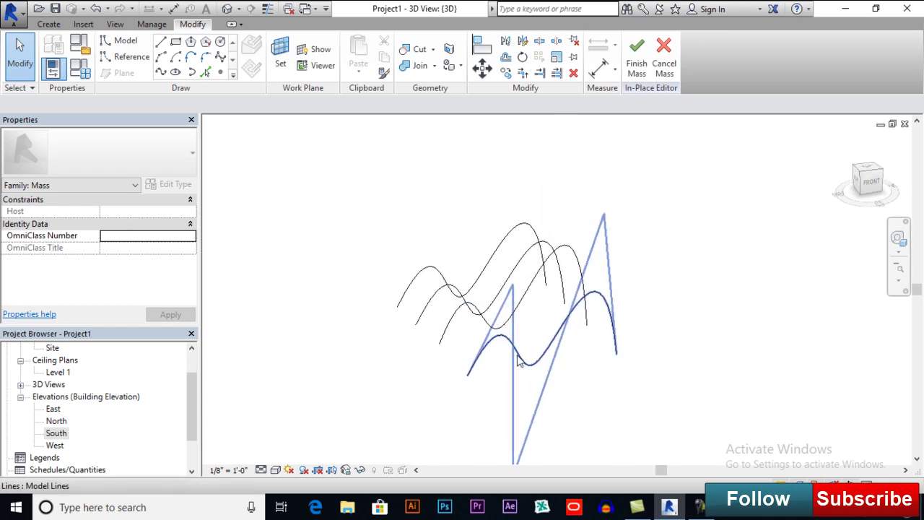
{"action": "mouse_move", "coordinate": [524, 296]}
{"action": "middle_mouse_down", "text": "shift"}
{"action": "mouse_move", "coordinate": [507, 284]}
{"action": "mouse_move", "coordinate": [490, 310]}
{"action": "mouse_move", "coordinate": [495, 344]}
{"action": "mouse_move", "coordinate": [395, 342]}
{"action": "mouse_move", "coordinate": [408, 341]}
{"action": "middle_mouse_up", "text": "shift"}
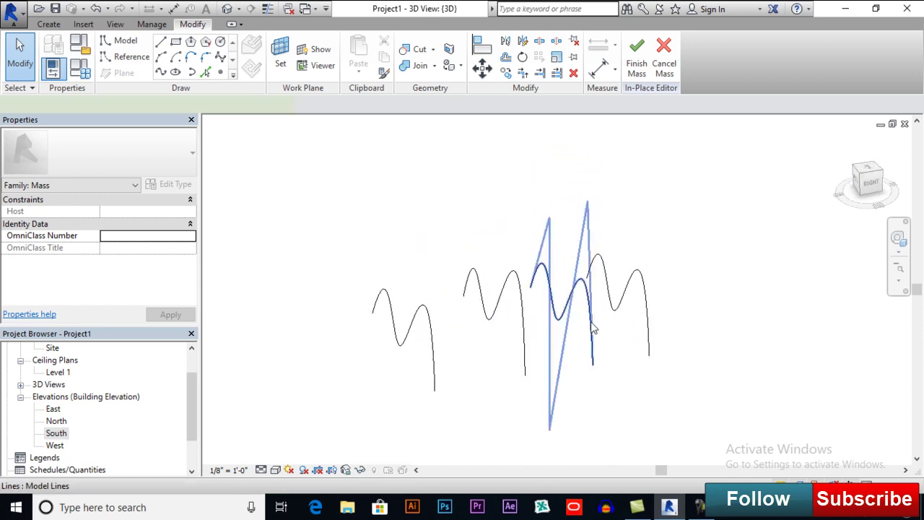
{"action": "left_click", "coordinate": [592, 328]}
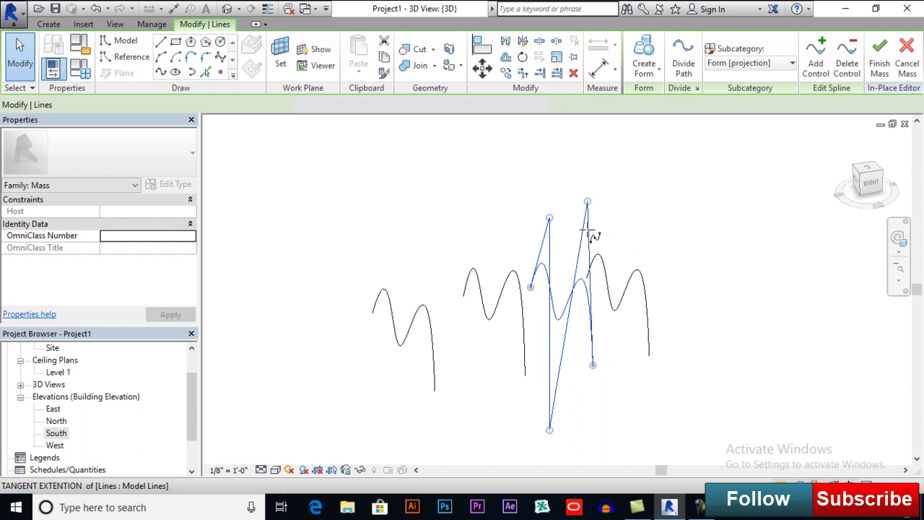
{"action": "left_click_drag", "start_coordinate": [586, 206], "coordinate": [588, 238]}
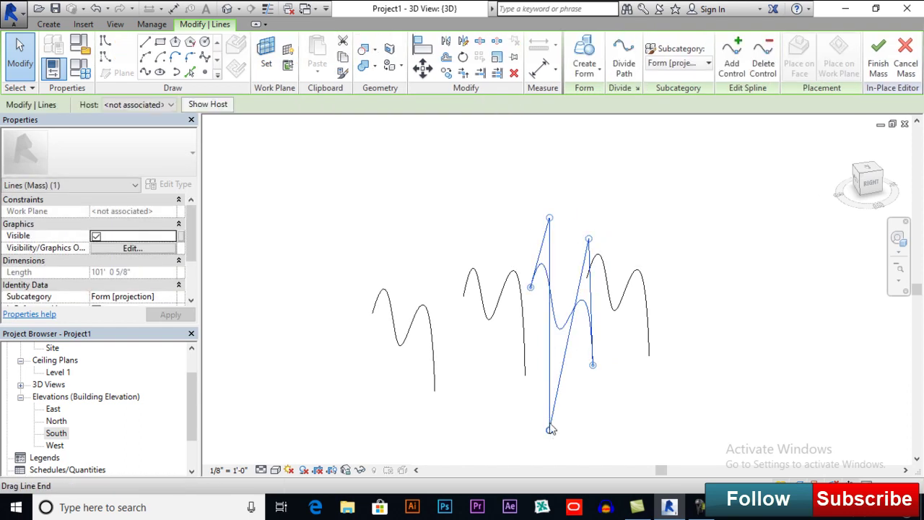
{"action": "left_click_drag", "start_coordinate": [551, 428], "coordinate": [552, 397]}
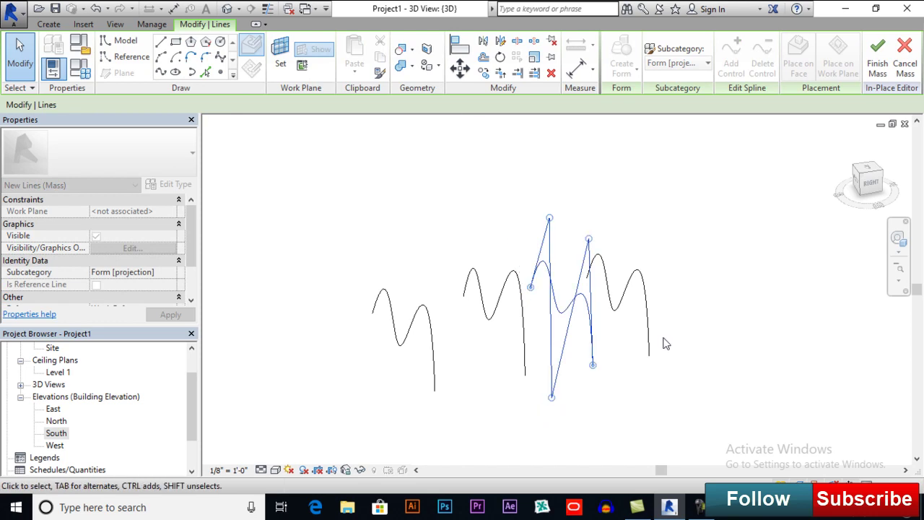
- Reshape another curve's bottom and end points and steepen its top tangent into a tall spike
{"action": "left_click", "coordinate": [646, 220]}
{"action": "left_click", "coordinate": [645, 228]}
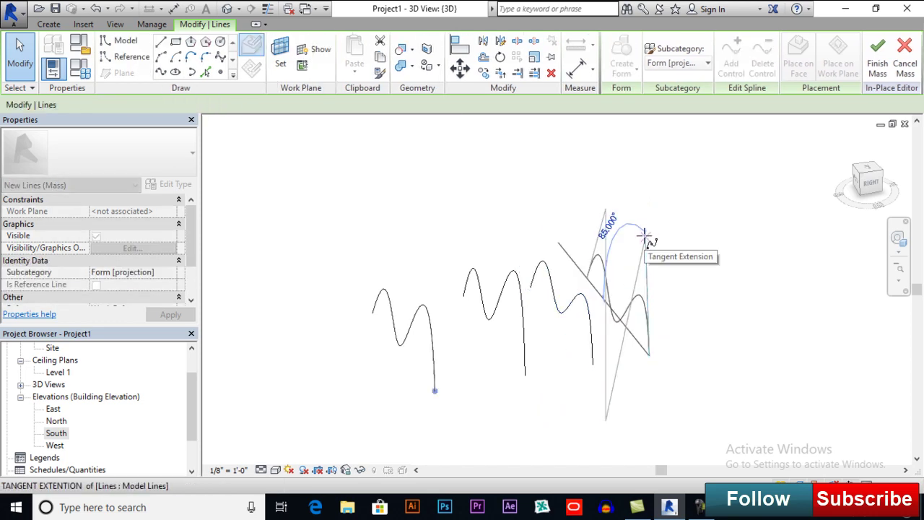
{"action": "key", "text": "Escape"}
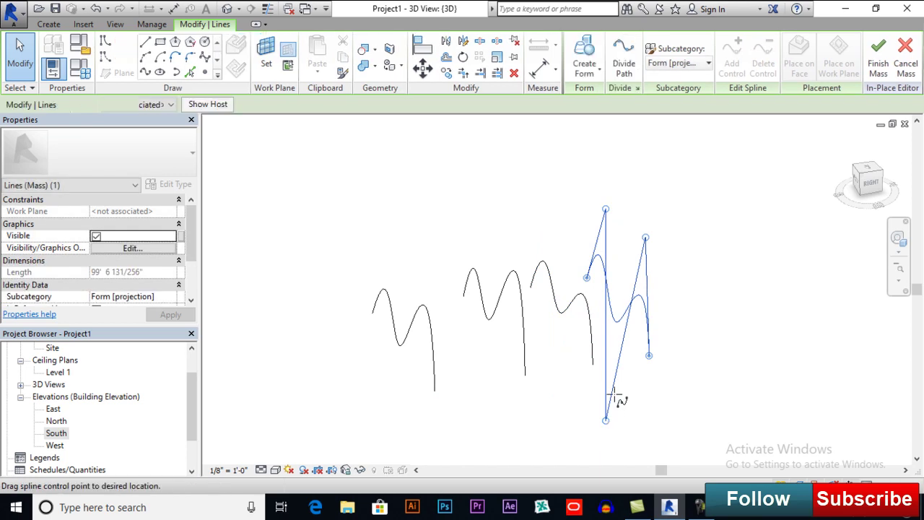
{"action": "left_click_drag", "start_coordinate": [613, 395], "coordinate": [615, 386]}
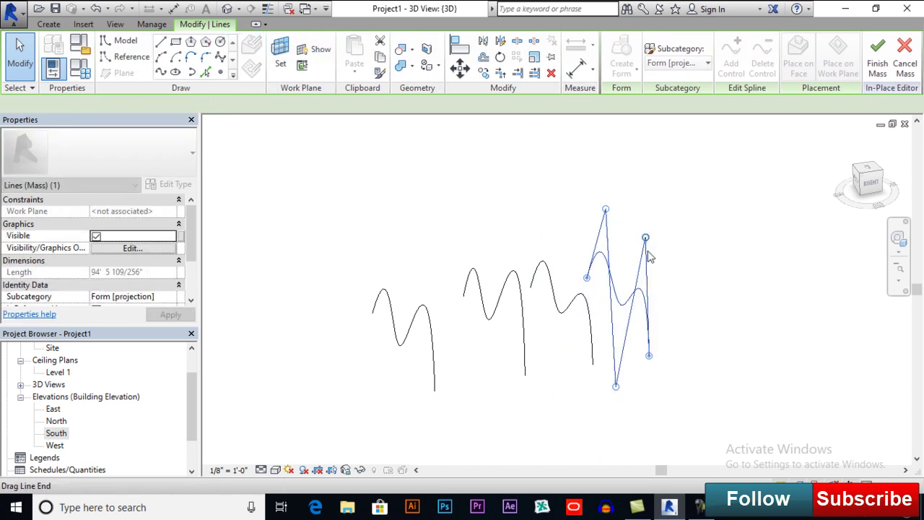
{"action": "left_click_drag", "start_coordinate": [649, 257], "coordinate": [649, 261]}
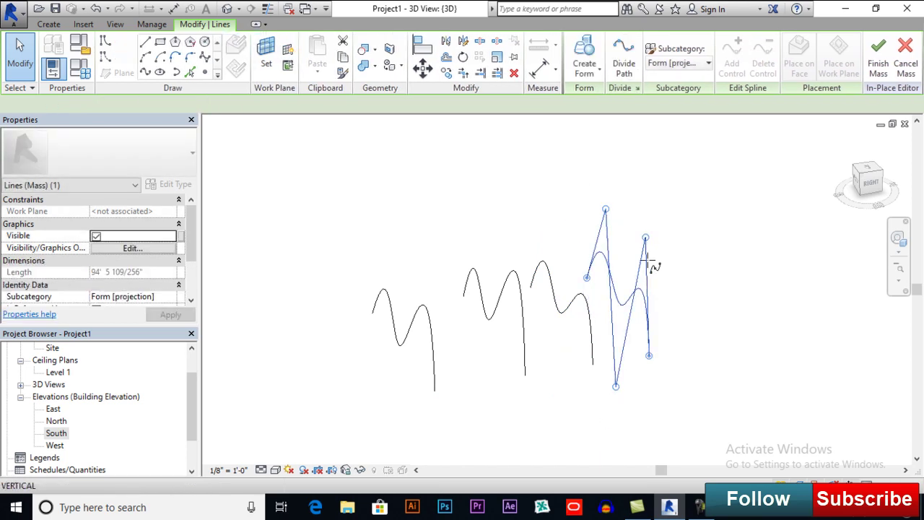
{"action": "left_click", "coordinate": [606, 230]}
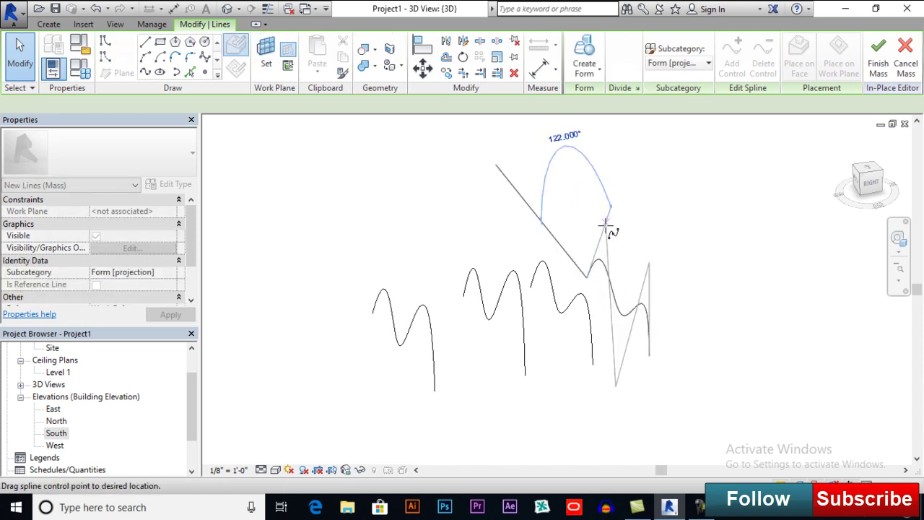
{"action": "left_click_drag", "start_coordinate": [605, 226], "coordinate": [608, 142]}
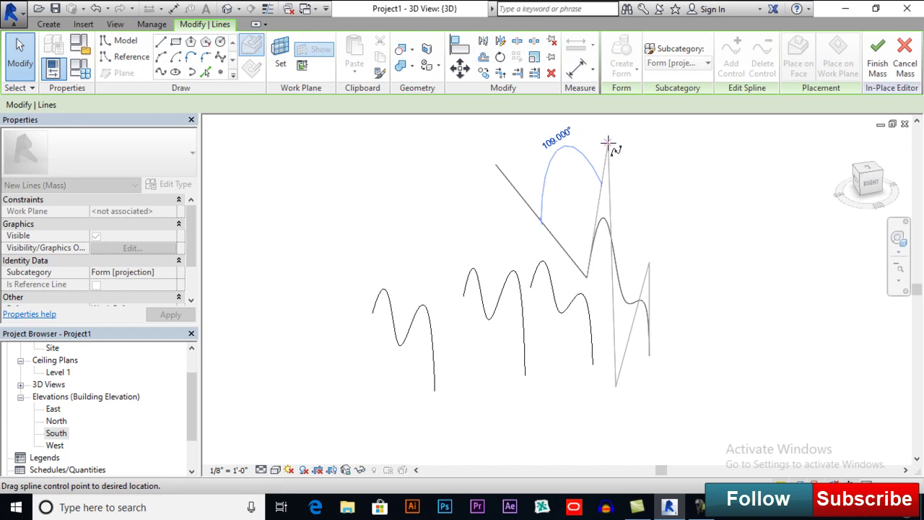
{"action": "mouse_move", "coordinate": [559, 385]}
{"action": "middle_mouse_down", "text": "shift"}
{"action": "mouse_move", "coordinate": [741, 353]}
{"action": "mouse_move", "coordinate": [763, 361]}
{"action": "middle_mouse_up", "text": "shift"}
{"action": "mouse_move", "coordinate": [728, 409]}
{"action": "middle_mouse_down"}
{"action": "mouse_move", "coordinate": [579, 415]}
{"action": "mouse_move", "coordinate": [618, 391]}
{"action": "middle_mouse_up"}
{"action": "left_click", "coordinate": [609, 414]}
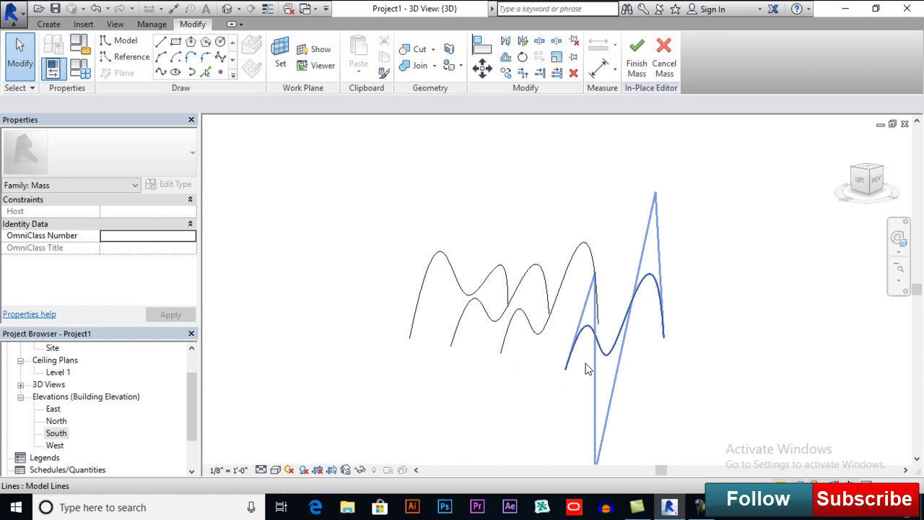
- Orbit the 3D view and crossing-select all four wavy splines with a right-to-left window
{"action": "middle_click_drag", "start_coordinate": [598, 370], "coordinate": [566, 376], "text": "shift"}
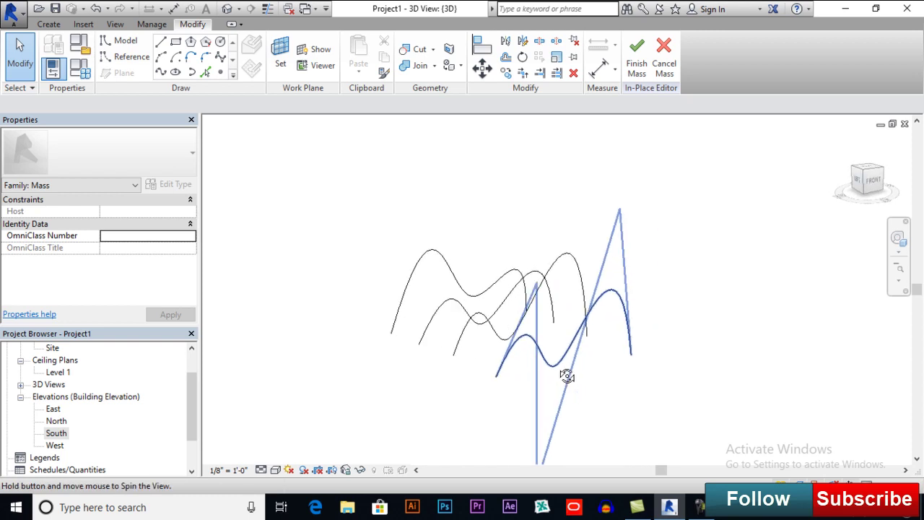
{"action": "mouse_move", "coordinate": [602, 380]}
{"action": "middle_mouse_down", "text": "shift"}
{"action": "mouse_move", "coordinate": [481, 439]}
{"action": "mouse_move", "coordinate": [387, 439]}
{"action": "mouse_move", "coordinate": [546, 395]}
{"action": "mouse_move", "coordinate": [481, 316]}
{"action": "middle_mouse_up", "text": "shift"}
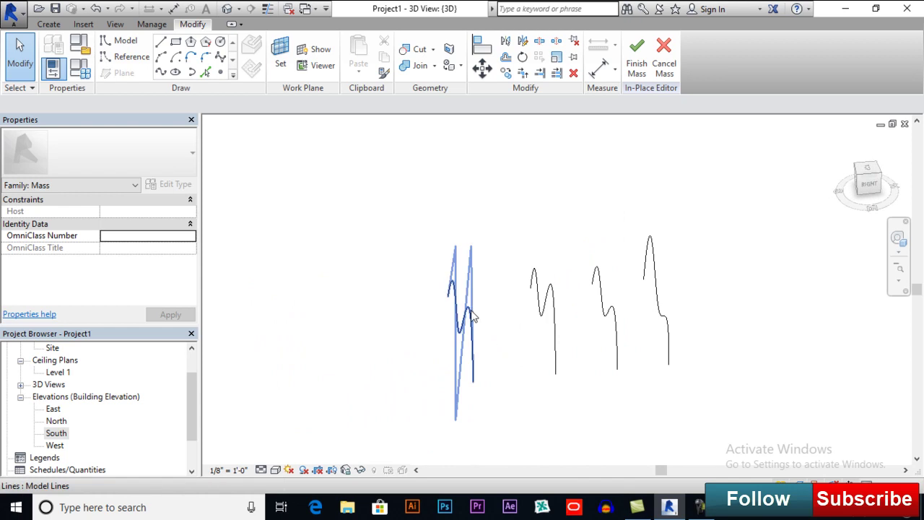
{"action": "left_click", "coordinate": [476, 321]}
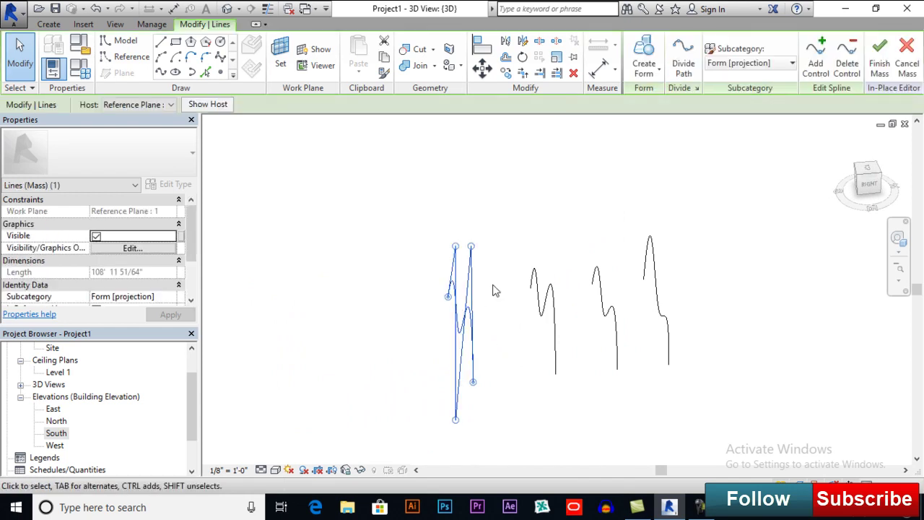
{"action": "left_click", "coordinate": [516, 390]}
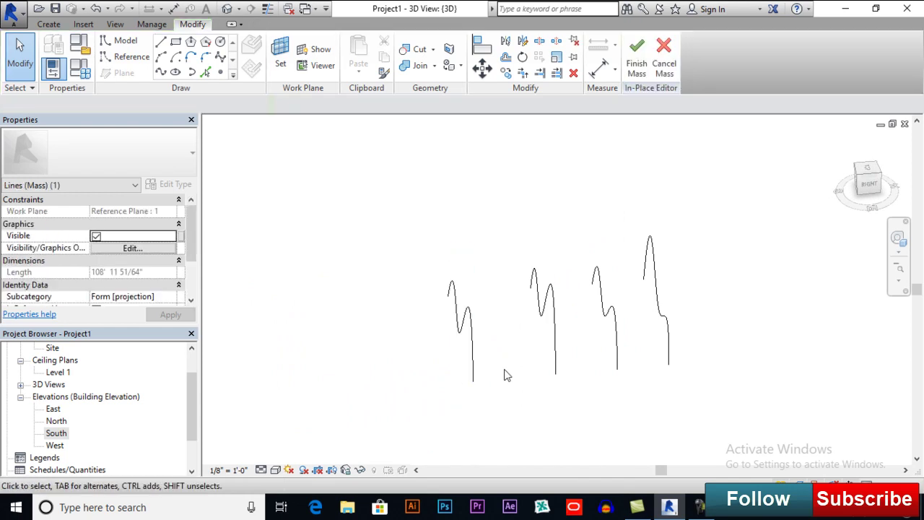
{"action": "mouse_move", "coordinate": [505, 376]}
{"action": "middle_mouse_down", "text": "shift"}
{"action": "mouse_move", "coordinate": [550, 376]}
{"action": "mouse_move", "coordinate": [552, 207]}
{"action": "middle_mouse_up", "text": "shift"}
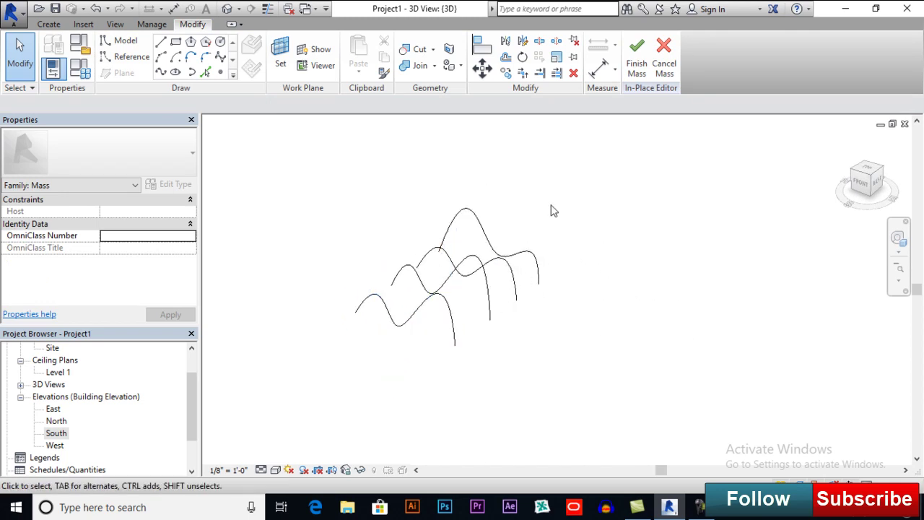
{"action": "mouse_move", "coordinate": [552, 202]}
{"action": "left_mouse_down"}
{"action": "mouse_move", "coordinate": [351, 336]}
{"action": "mouse_move", "coordinate": [362, 342]}
{"action": "left_mouse_up"}
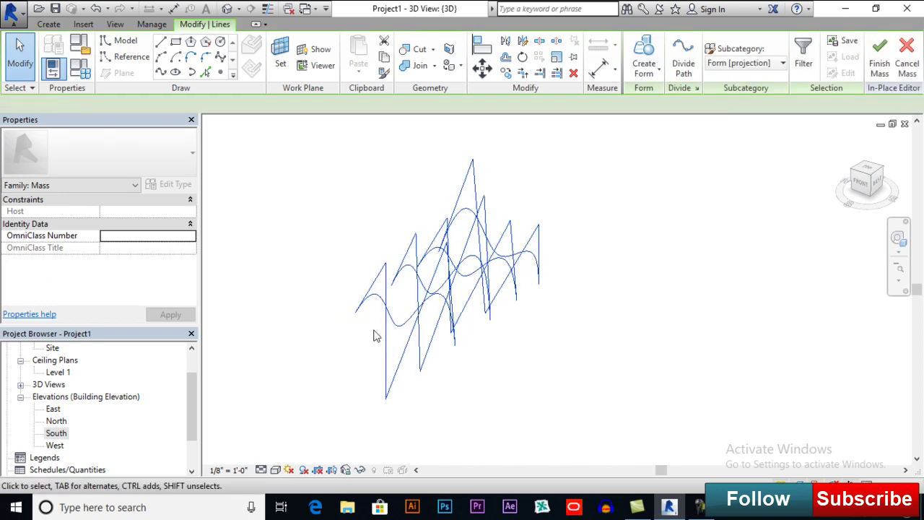
- Loft the four selected wavy curves into one solid form and orbit to view it
{"action": "left_click", "coordinate": [644, 78]}
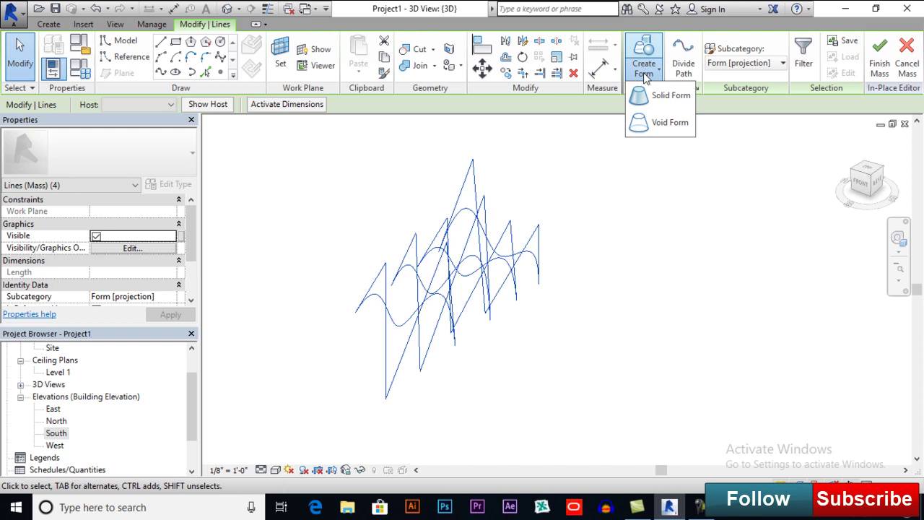
{"action": "left_click", "coordinate": [662, 96]}
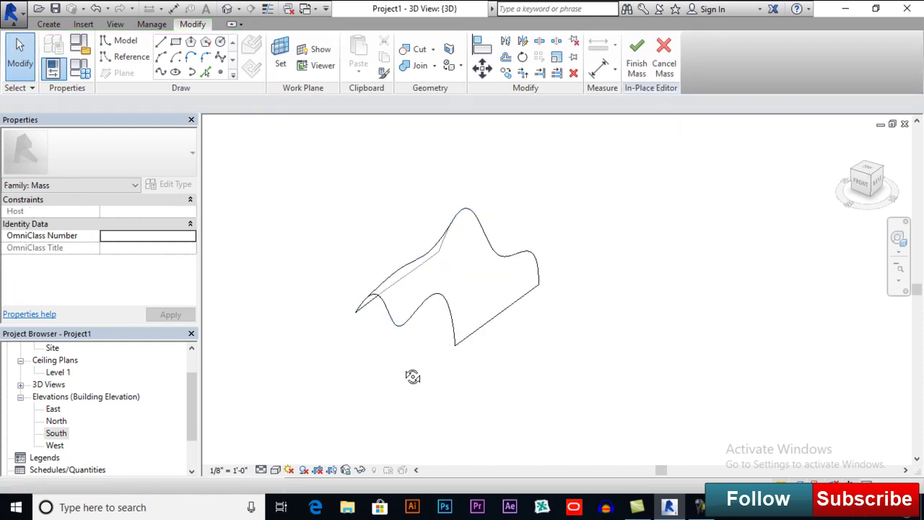
{"action": "middle_click_drag", "start_coordinate": [412, 376], "coordinate": [377, 363], "text": "shift"}
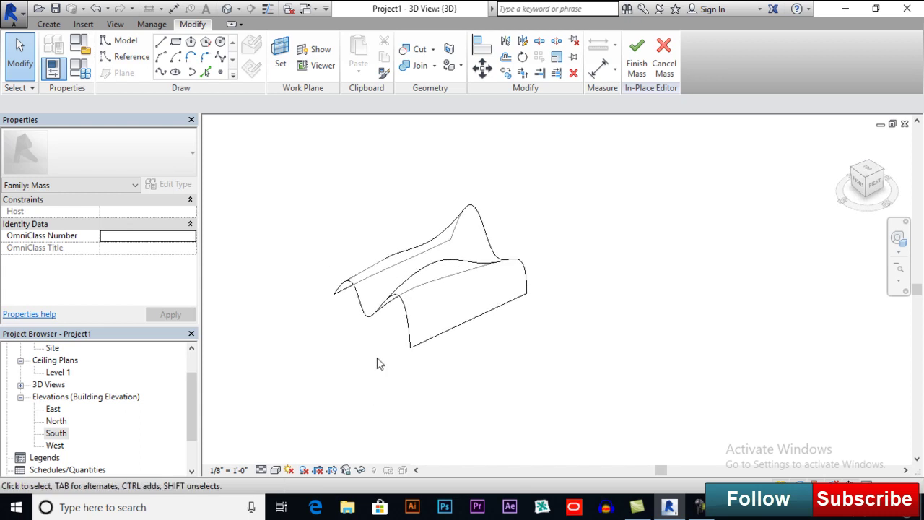
- Pull the form's end profile edge outward to reshape the loft
{"action": "left_click", "coordinate": [397, 303]}
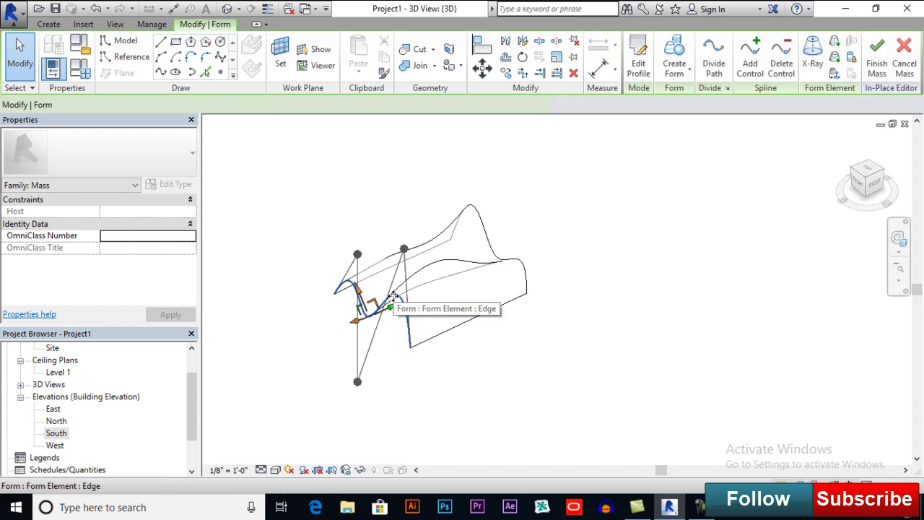
{"action": "scroll", "coordinate": [398, 314], "scroll_direction": "up", "scroll_amount": 2}
{"action": "mouse_move", "coordinate": [393, 310]}
{"action": "left_mouse_down"}
{"action": "mouse_move", "coordinate": [368, 323]}
{"action": "mouse_move", "coordinate": [366, 350]}
{"action": "left_mouse_up"}
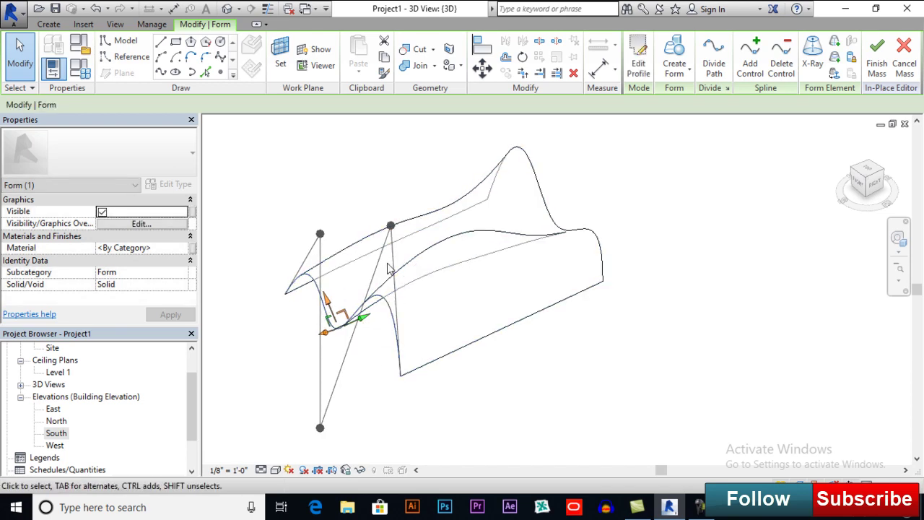
{"action": "middle_click_drag", "start_coordinate": [399, 319], "coordinate": [320, 313], "text": "shift"}
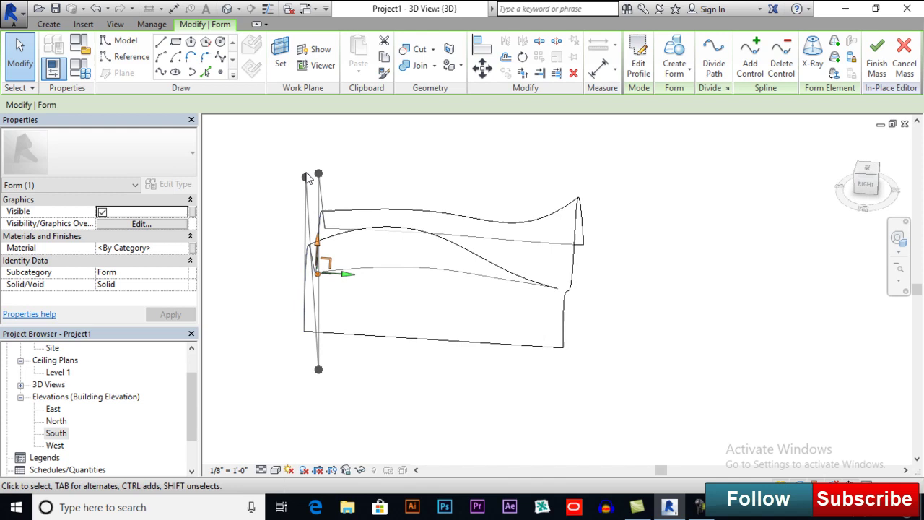
- Move one end-profile point to the left into a deeper curl, then clear the selection
{"action": "left_click", "coordinate": [293, 182]}
{"action": "left_click_drag", "start_coordinate": [289, 179], "coordinate": [285, 180]}
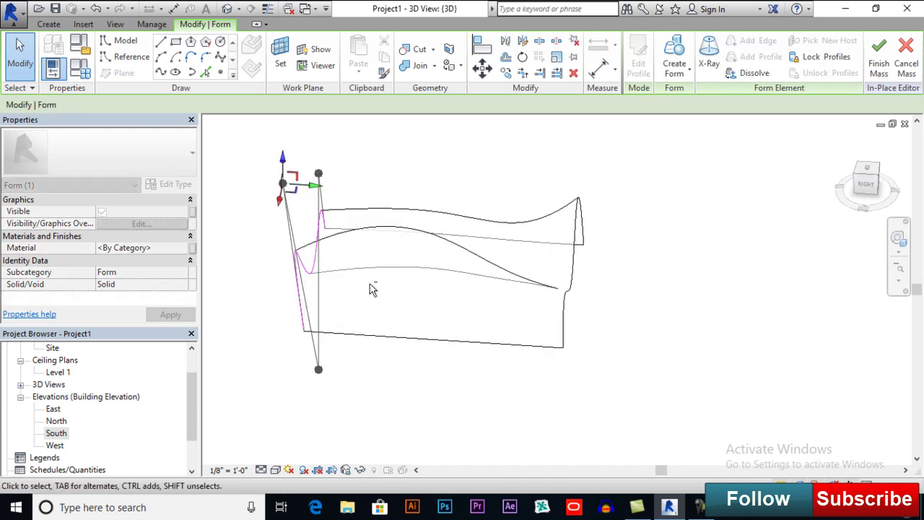
{"action": "mouse_move", "coordinate": [370, 283]}
{"action": "middle_mouse_down", "text": "shift"}
{"action": "mouse_move", "coordinate": [433, 296]}
{"action": "mouse_move", "coordinate": [493, 274]}
{"action": "mouse_move", "coordinate": [528, 279]}
{"action": "mouse_move", "coordinate": [501, 270]}
{"action": "mouse_move", "coordinate": [431, 274]}
{"action": "middle_mouse_up", "text": "shift"}
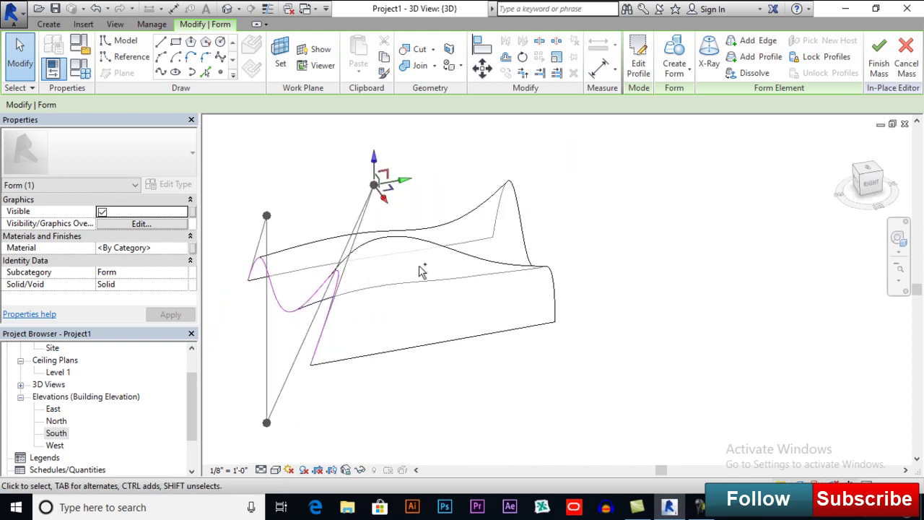
{"action": "key", "text": "Escape"}
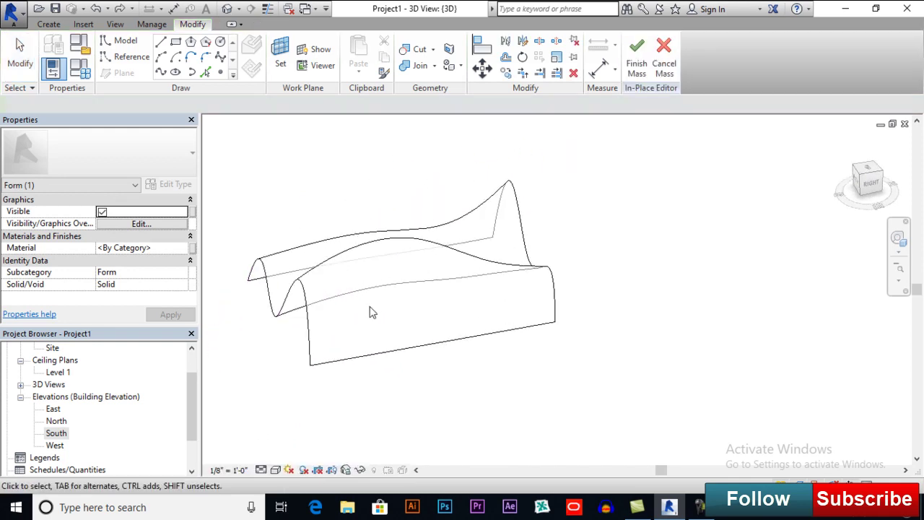
- Pick the end profile edge and its lower points while orbiting toward the front
{"action": "middle_click_drag", "start_coordinate": [369, 311], "coordinate": [524, 303]}
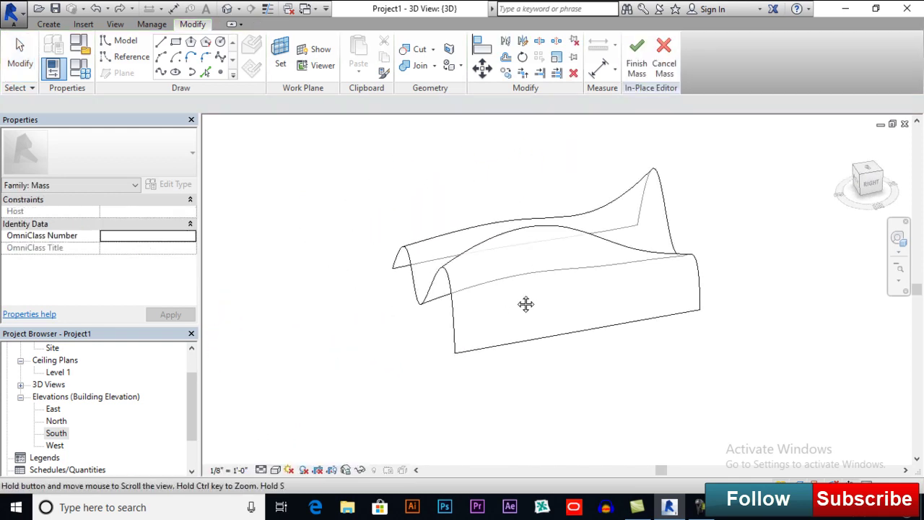
{"action": "left_click", "coordinate": [422, 306]}
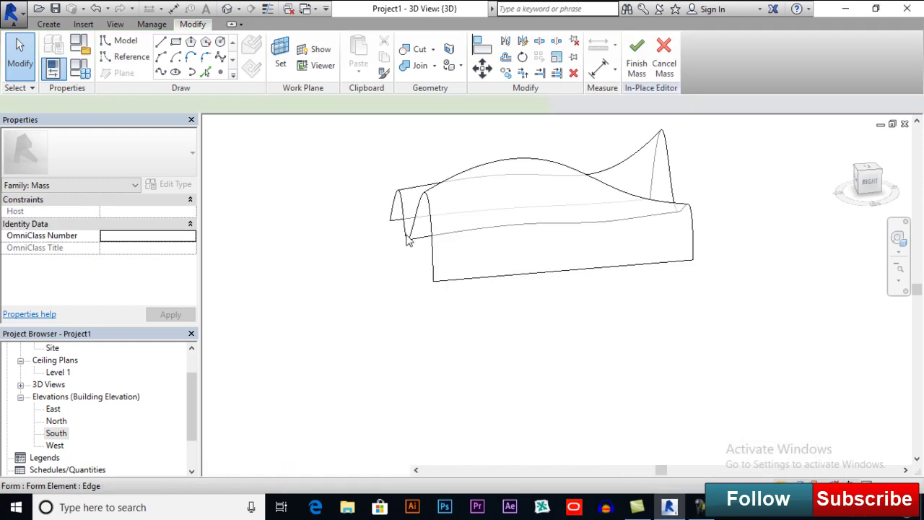
{"action": "left_click", "coordinate": [409, 243]}
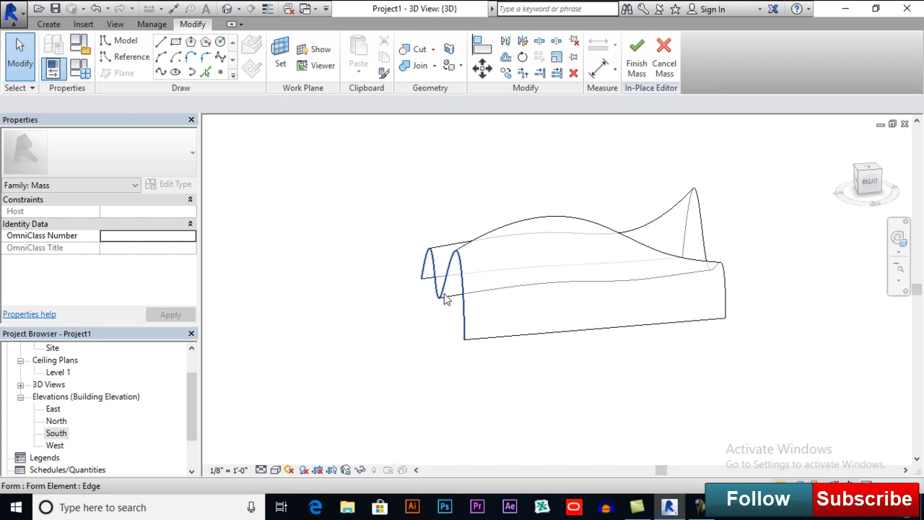
{"action": "left_click", "coordinate": [443, 300]}
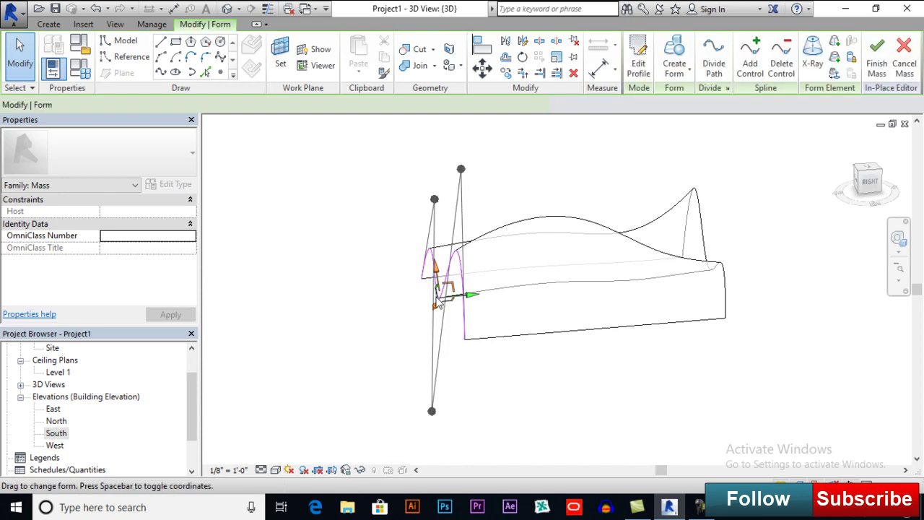
{"action": "left_click", "coordinate": [431, 413]}
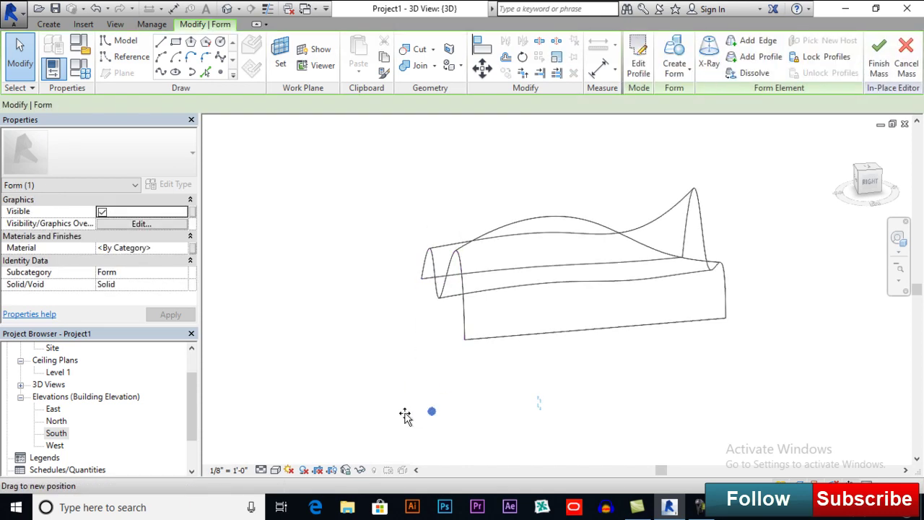
{"action": "left_click", "coordinate": [400, 417]}
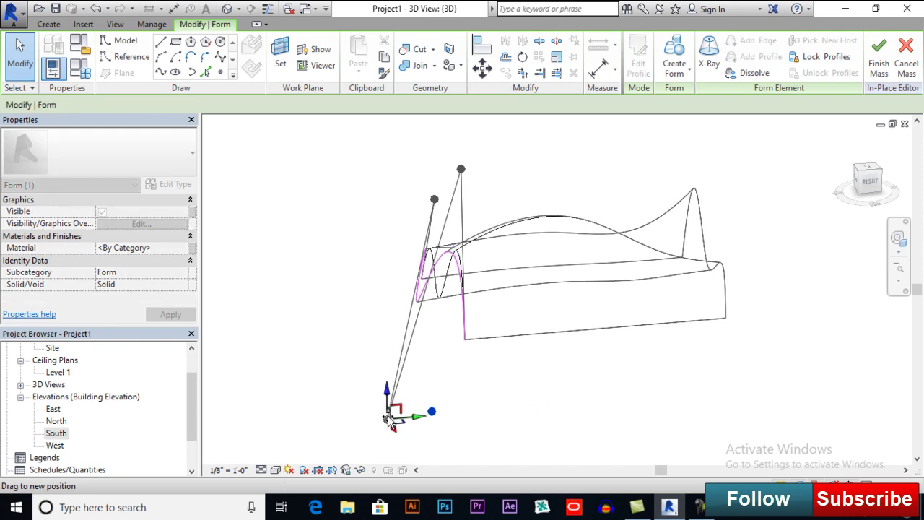
{"action": "middle_click_drag", "start_coordinate": [445, 336], "coordinate": [543, 334], "text": "shift"}
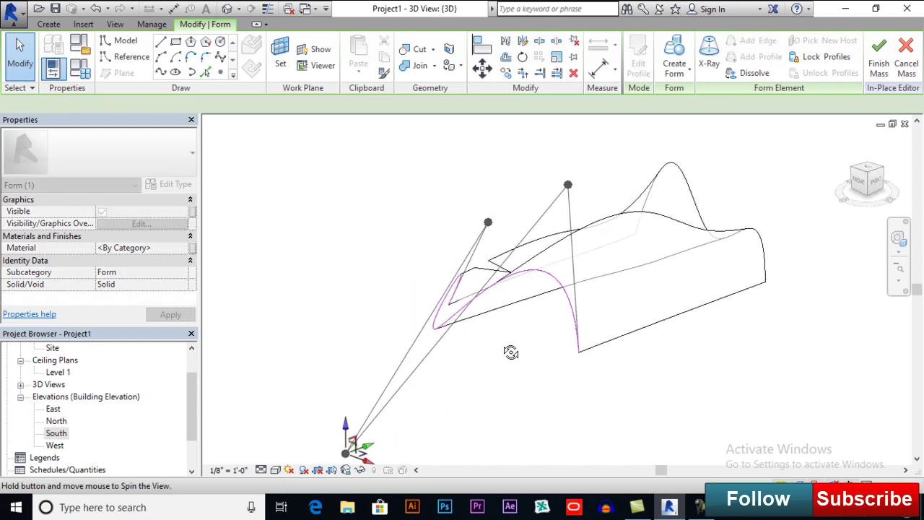
{"action": "left_click", "coordinate": [555, 349]}
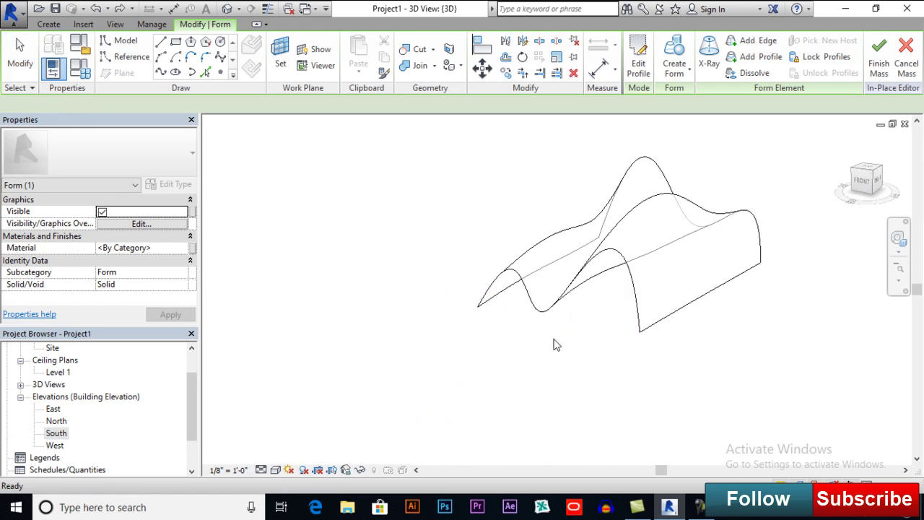
- Shift the end profile slightly and move its bottom point left and down
{"action": "left_click", "coordinate": [540, 290]}
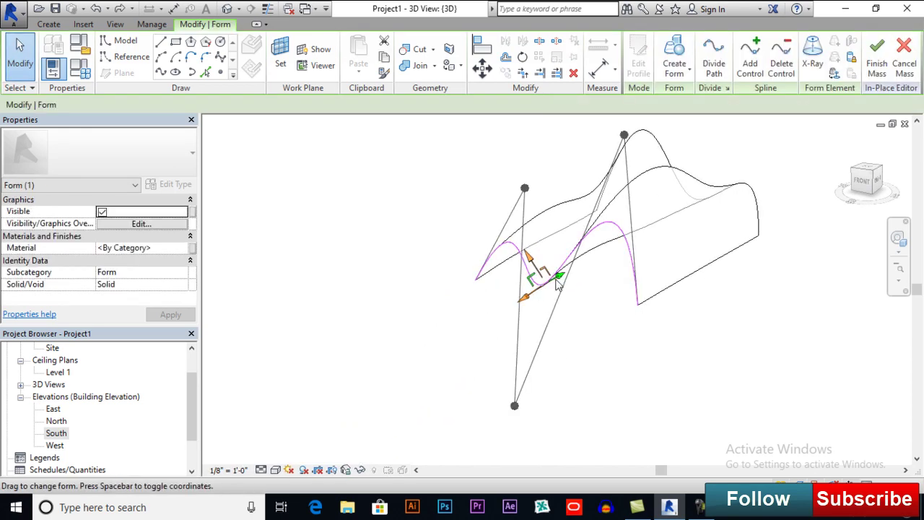
{"action": "left_click_drag", "start_coordinate": [559, 279], "coordinate": [558, 283]}
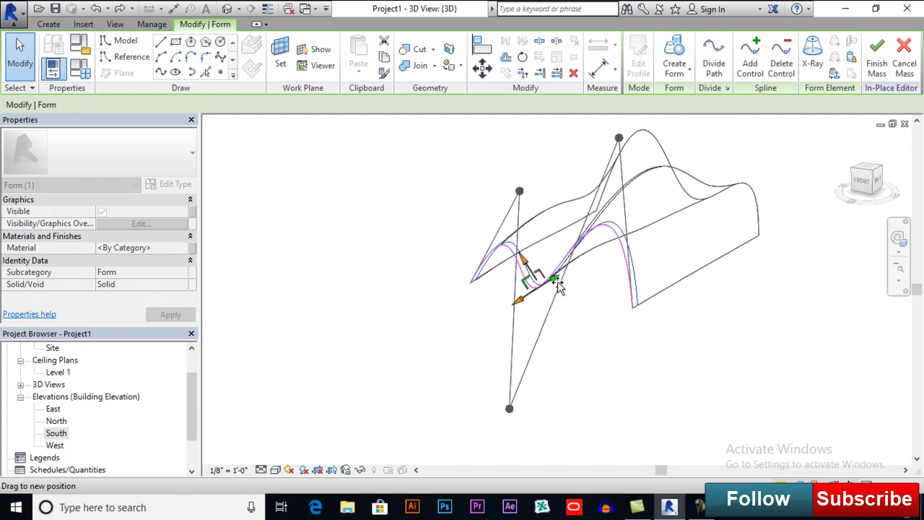
{"action": "left_click", "coordinate": [509, 408]}
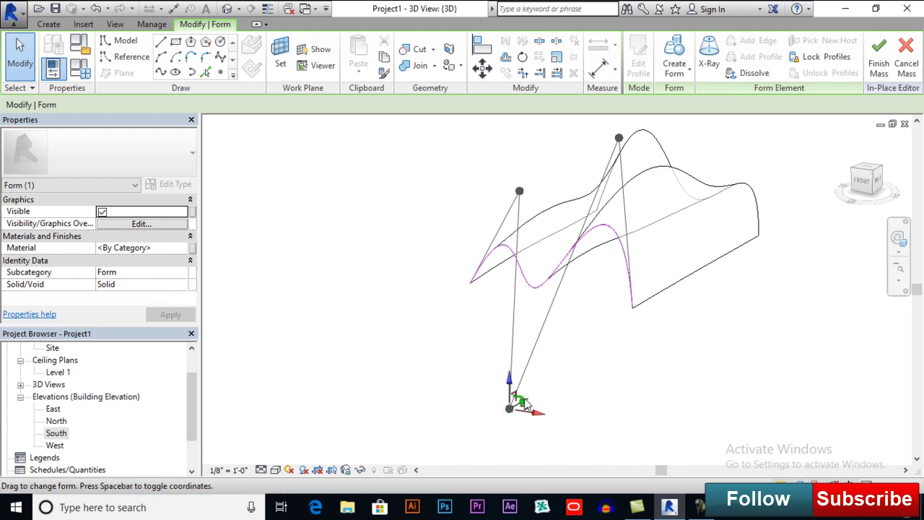
{"action": "left_click_drag", "start_coordinate": [526, 407], "coordinate": [521, 411]}
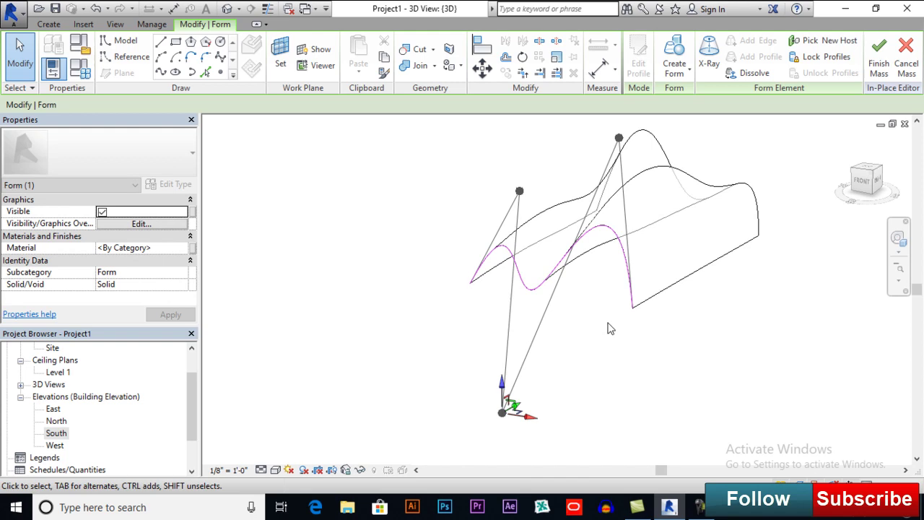
{"action": "middle_click_drag", "start_coordinate": [546, 357], "coordinate": [745, 426], "text": "shift"}
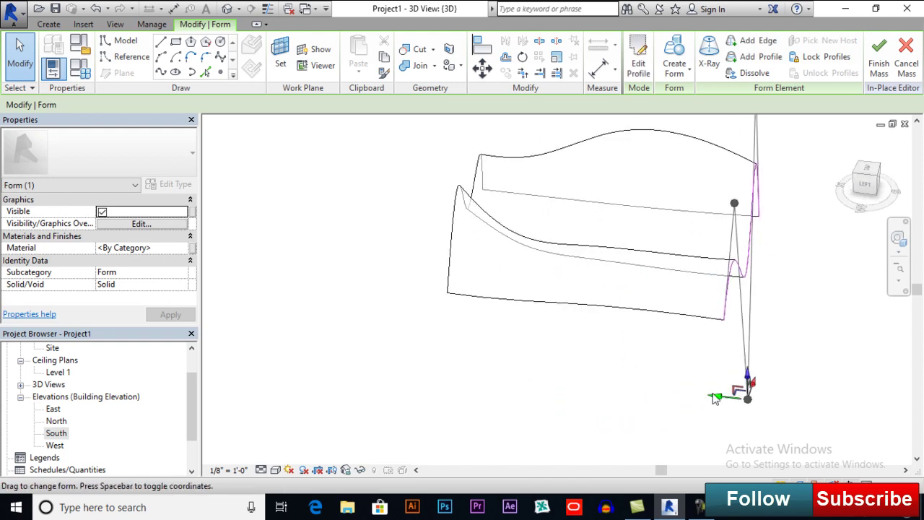
{"action": "left_click_drag", "start_coordinate": [714, 399], "coordinate": [723, 401]}
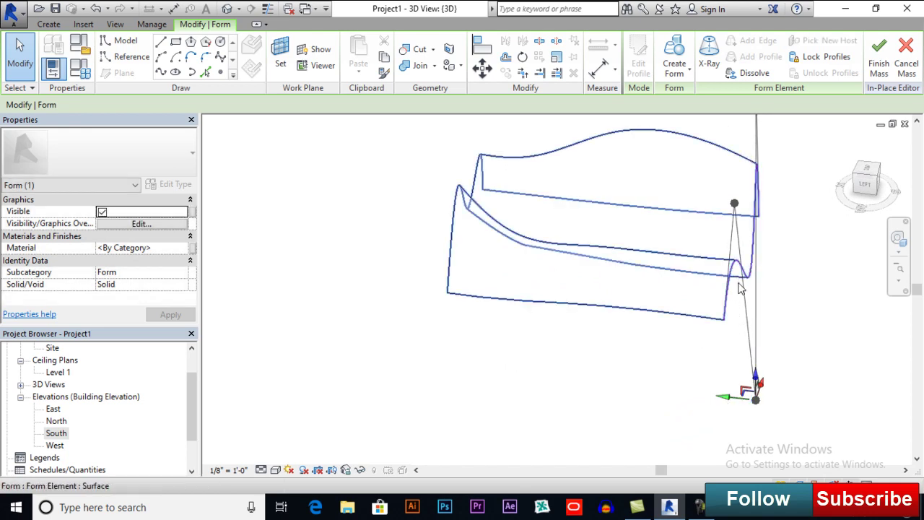
- Drag a profile edge and vertex sideways to curl the front end into a rolled lip
{"action": "scroll", "coordinate": [710, 337], "scroll_direction": "up", "scroll_amount": 2}
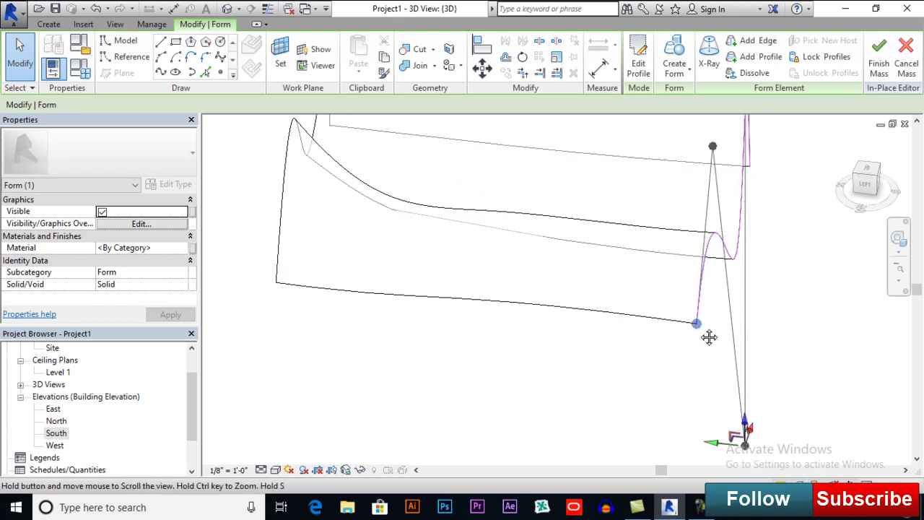
{"action": "scroll", "coordinate": [709, 337], "scroll_direction": "down", "scroll_amount": 1}
{"action": "scroll", "coordinate": [649, 361], "scroll_direction": "down", "scroll_amount": 1}
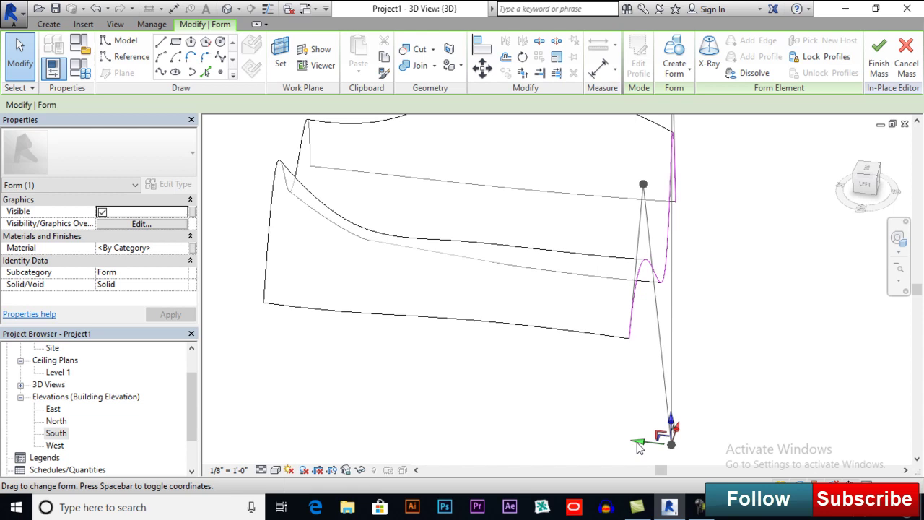
{"action": "left_click_drag", "start_coordinate": [638, 447], "coordinate": [656, 446]}
{"action": "mouse_move", "coordinate": [711, 301]}
{"action": "middle_mouse_down", "text": "shift"}
{"action": "mouse_move", "coordinate": [664, 320]}
{"action": "mouse_move", "coordinate": [694, 291]}
{"action": "middle_mouse_up", "text": "shift"}
{"action": "left_click", "coordinate": [695, 260]}
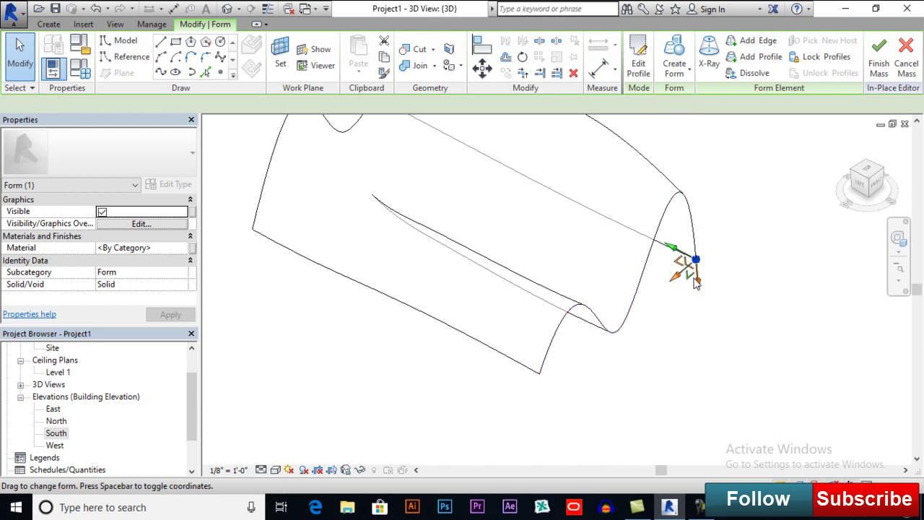
{"action": "left_click_drag", "start_coordinate": [674, 248], "coordinate": [700, 269]}
- Move the end profile's top and lower control points to reshape its curve
{"action": "left_click", "coordinate": [726, 303]}
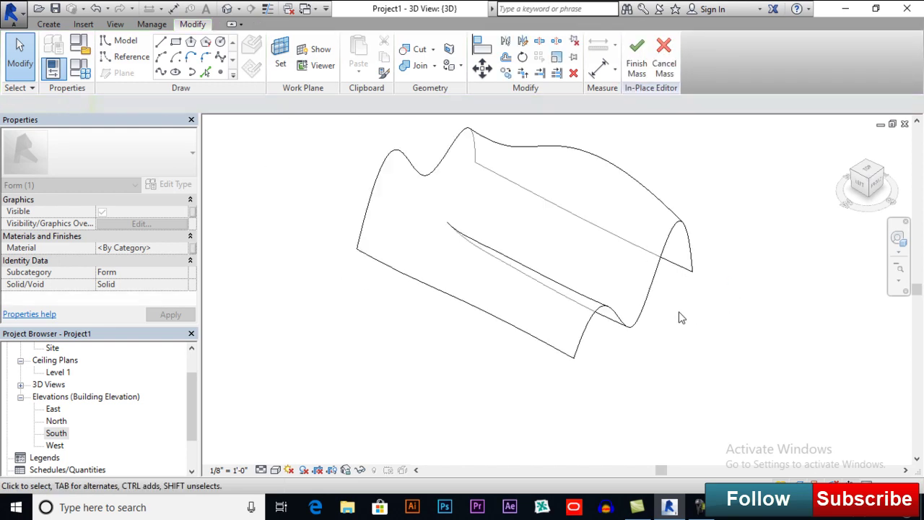
{"action": "left_click", "coordinate": [673, 235]}
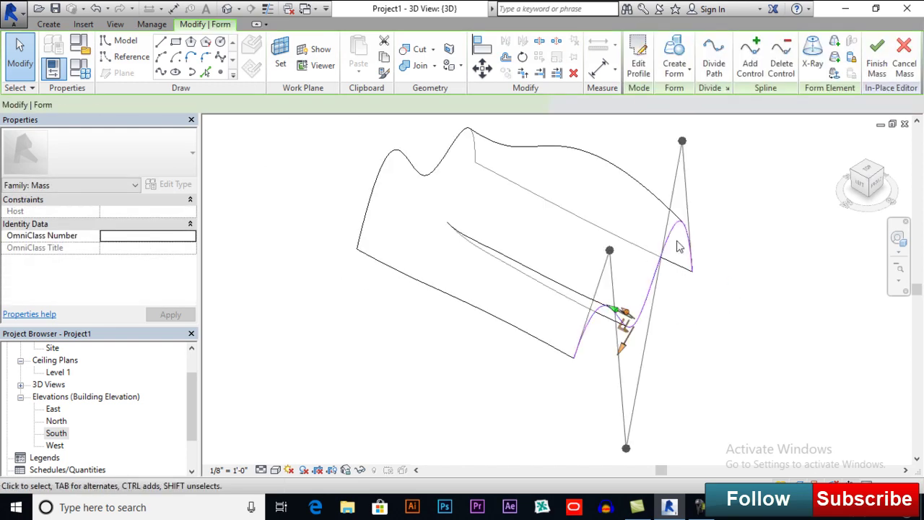
{"action": "left_click", "coordinate": [682, 142]}
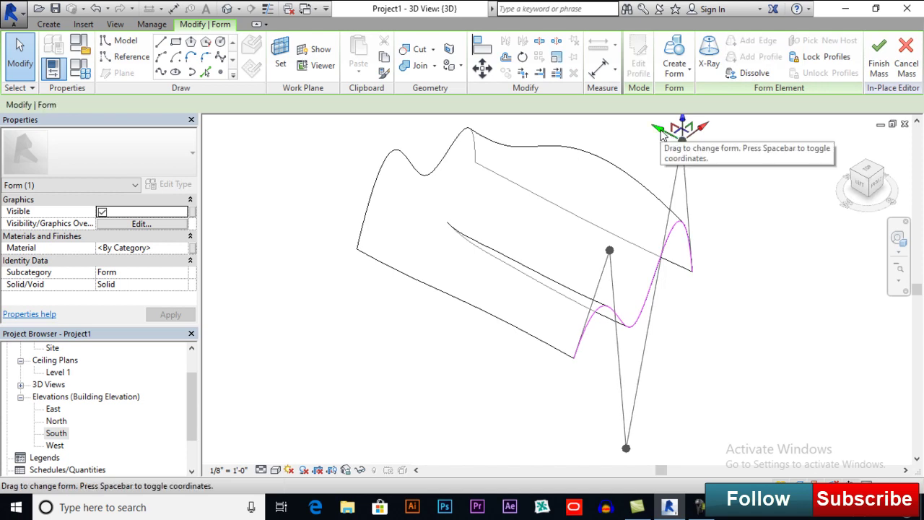
{"action": "left_click_drag", "start_coordinate": [662, 136], "coordinate": [649, 131]}
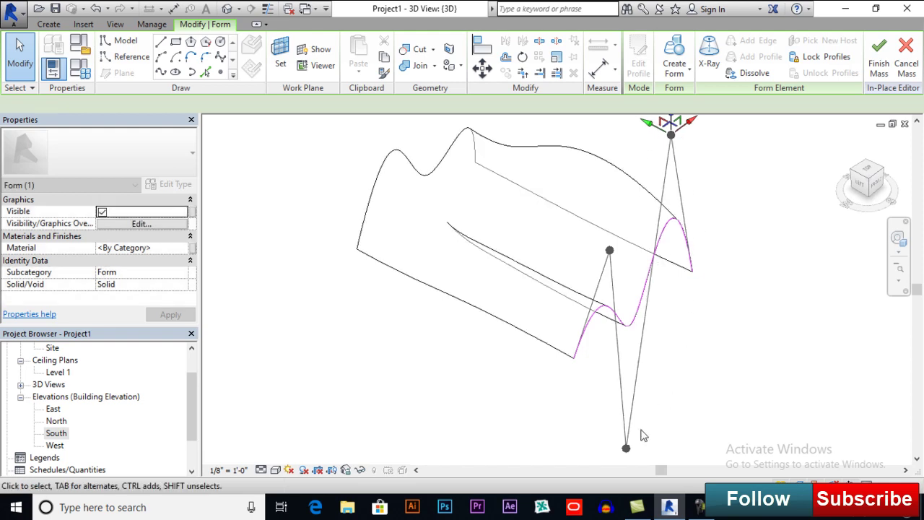
{"action": "mouse_move", "coordinate": [649, 402]}
{"action": "middle_mouse_down"}
{"action": "mouse_move", "coordinate": [613, 367]}
{"action": "mouse_move", "coordinate": [663, 359]}
{"action": "middle_mouse_up"}
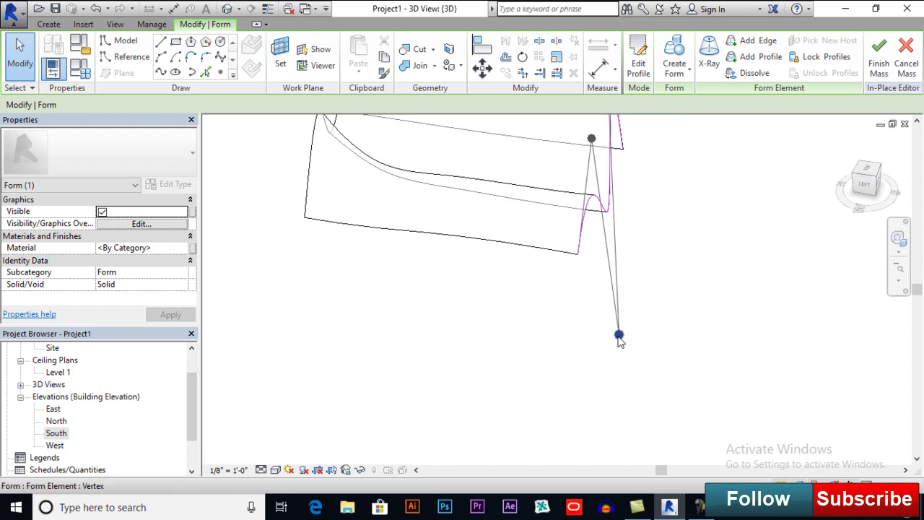
{"action": "left_click", "coordinate": [618, 336]}
{"action": "left_click_drag", "start_coordinate": [592, 337], "coordinate": [603, 337]}
{"action": "middle_click_drag", "start_coordinate": [670, 268], "coordinate": [606, 310]}
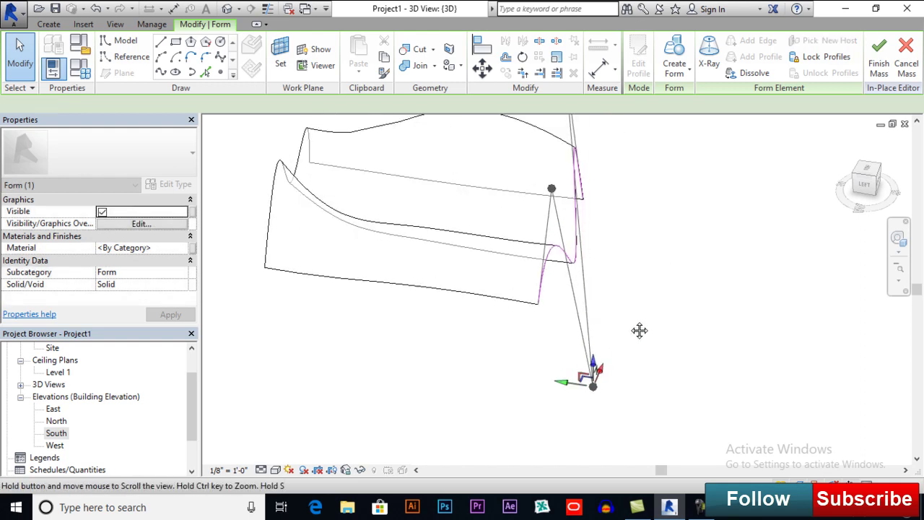
- Pull the profile's top point back to remove the spike, then deselect the form
{"action": "left_click", "coordinate": [608, 270]}
{"action": "middle_click_drag", "start_coordinate": [608, 269], "coordinate": [614, 320]}
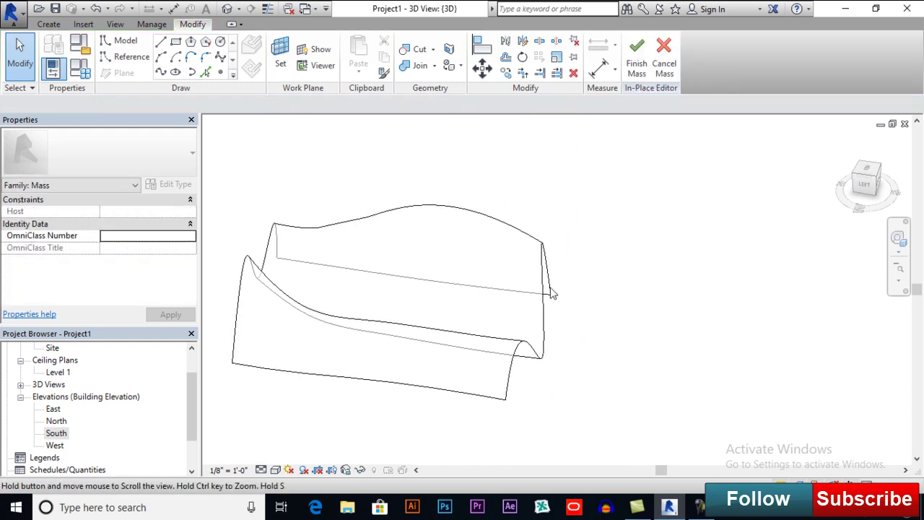
{"action": "left_click", "coordinate": [546, 269]}
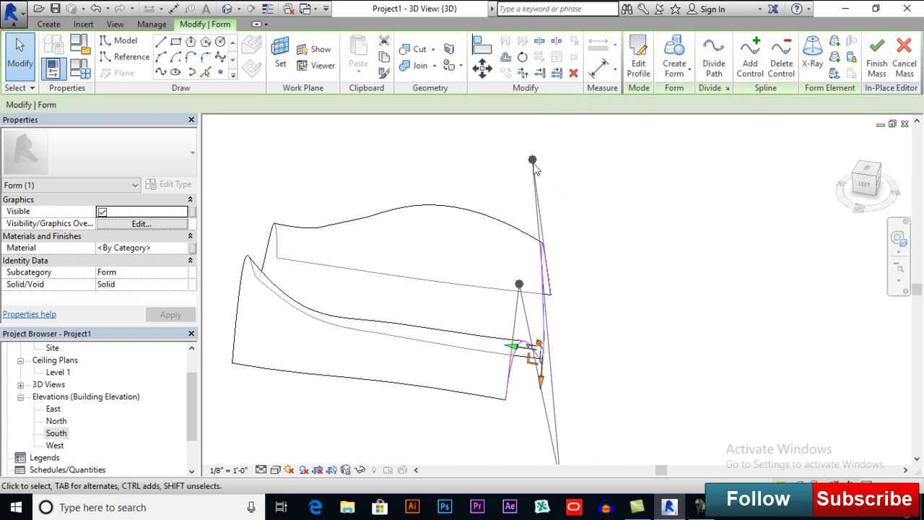
{"action": "left_click", "coordinate": [529, 170]}
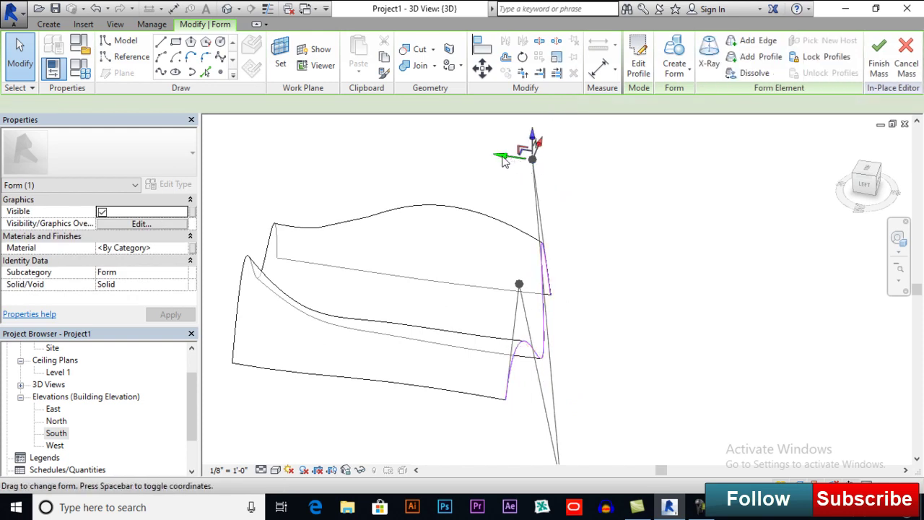
{"action": "left_click_drag", "start_coordinate": [504, 160], "coordinate": [483, 160]}
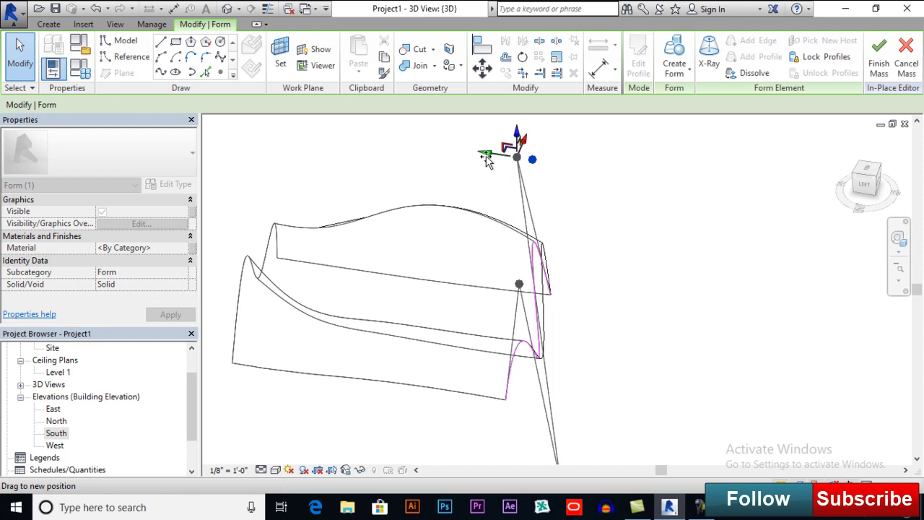
{"action": "mouse_move", "coordinate": [554, 288]}
{"action": "left_mouse_down"}
{"action": "mouse_move", "coordinate": [553, 303]}
{"action": "mouse_move", "coordinate": [514, 290]}
{"action": "mouse_move", "coordinate": [584, 324]}
{"action": "left_mouse_up"}
{"action": "left_click", "coordinate": [551, 296]}
{"action": "left_click", "coordinate": [588, 329]}
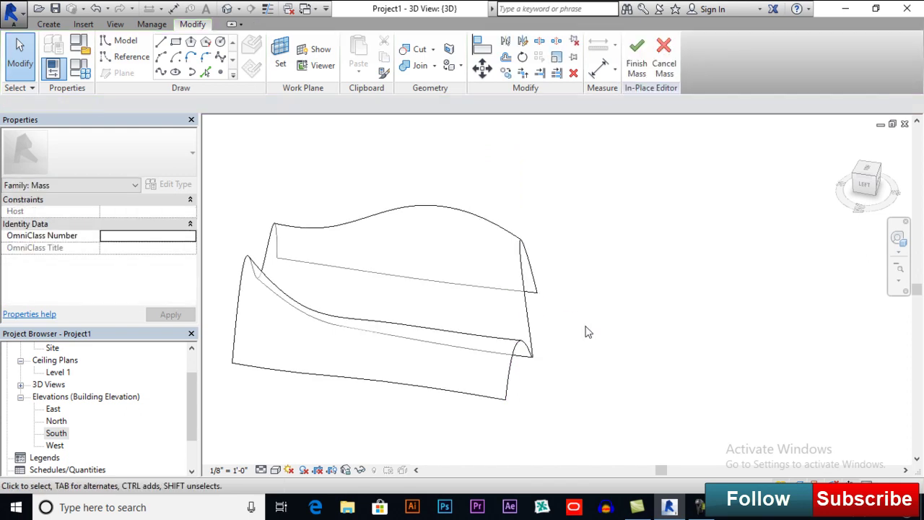
- Finish the wavy mass, dismiss the mesh-geometry warning, and orbit to inspect it
{"action": "mouse_move", "coordinate": [588, 332]}
{"action": "middle_mouse_down", "text": "shift"}
{"action": "mouse_move", "coordinate": [591, 293]}
{"action": "mouse_move", "coordinate": [614, 315]}
{"action": "mouse_move", "coordinate": [392, 344]}
{"action": "mouse_move", "coordinate": [313, 318]}
{"action": "mouse_move", "coordinate": [256, 267]}
{"action": "mouse_move", "coordinate": [295, 277]}
{"action": "mouse_move", "coordinate": [462, 273]}
{"action": "mouse_move", "coordinate": [499, 293]}
{"action": "mouse_move", "coordinate": [392, 339]}
{"action": "mouse_move", "coordinate": [411, 339]}
{"action": "mouse_move", "coordinate": [466, 256]}
{"action": "mouse_move", "coordinate": [508, 221]}
{"action": "mouse_move", "coordinate": [467, 263]}
{"action": "mouse_move", "coordinate": [591, 108]}
{"action": "middle_mouse_up", "text": "shift"}
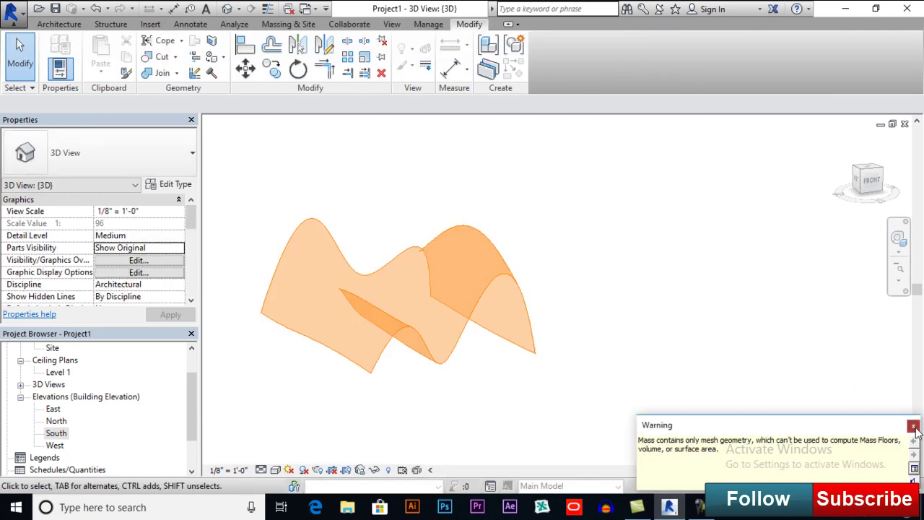
{"action": "left_click", "coordinate": [913, 427]}
{"action": "mouse_move", "coordinate": [527, 371]}
{"action": "middle_mouse_down", "text": "shift"}
{"action": "mouse_move", "coordinate": [433, 382]}
{"action": "mouse_move", "coordinate": [481, 324]}
{"action": "mouse_move", "coordinate": [536, 354]}
{"action": "mouse_move", "coordinate": [540, 419]}
{"action": "mouse_move", "coordinate": [567, 340]}
{"action": "mouse_move", "coordinate": [630, 257]}
{"action": "mouse_move", "coordinate": [375, 351]}
{"action": "mouse_move", "coordinate": [390, 387]}
{"action": "mouse_move", "coordinate": [398, 371]}
{"action": "middle_mouse_up", "text": "shift"}
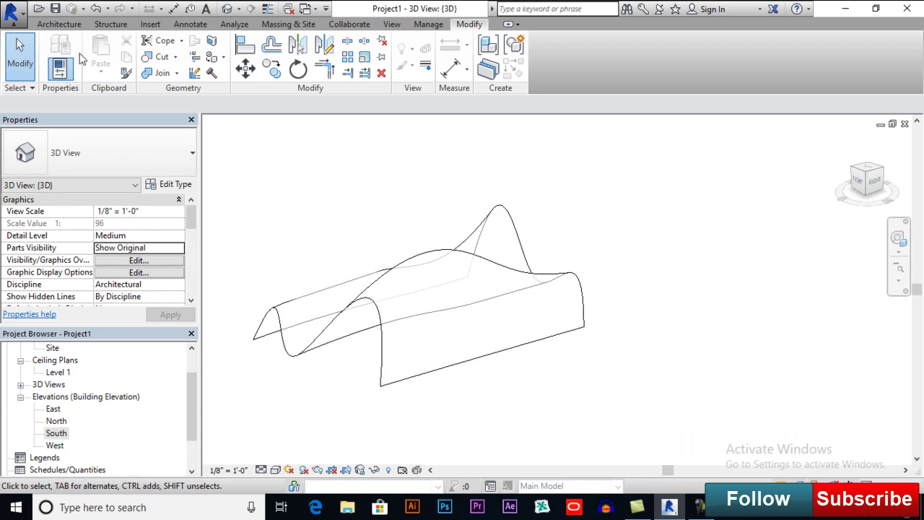
- Place a Wall by Face of type Retaining - 12" Concrete on the wavy mass face
{"action": "left_click", "coordinate": [57, 24]}
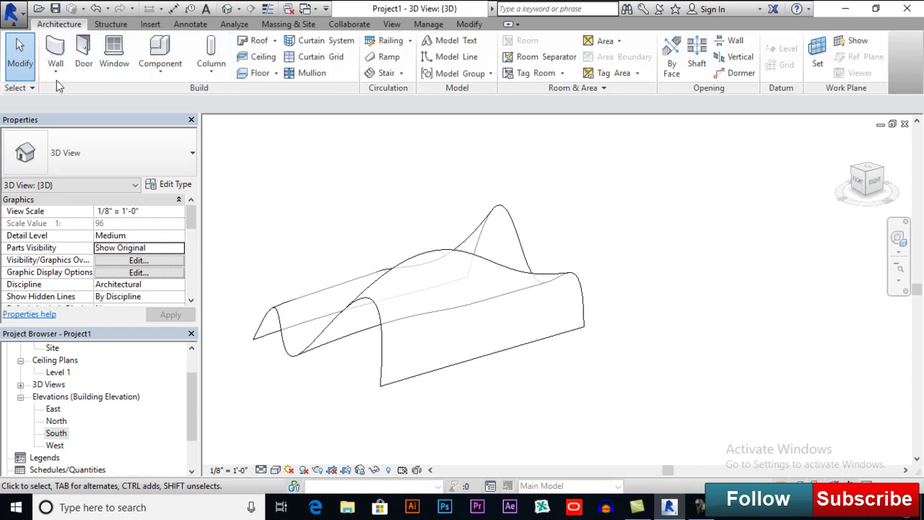
{"action": "left_click", "coordinate": [55, 75]}
{"action": "left_click", "coordinate": [89, 149]}
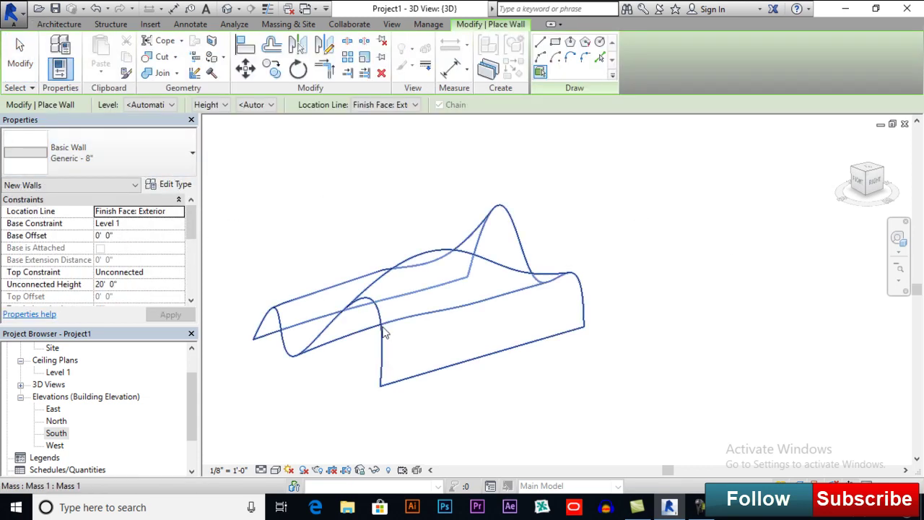
{"action": "middle_click_drag", "start_coordinate": [243, 310], "coordinate": [350, 274]}
{"action": "left_click", "coordinate": [110, 163]}
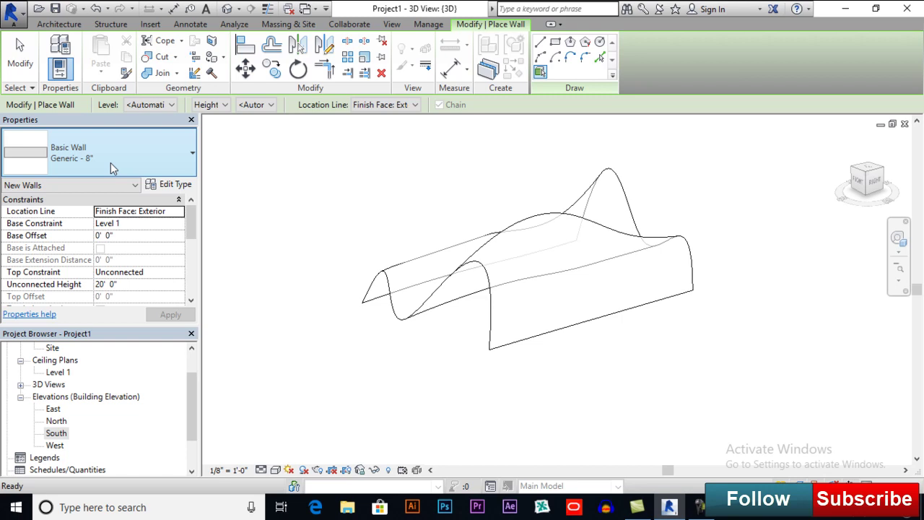
{"action": "scroll", "coordinate": [127, 263], "scroll_direction": "down", "scroll_amount": 1}
{"action": "scroll", "coordinate": [128, 278], "scroll_direction": "down", "scroll_amount": 1}
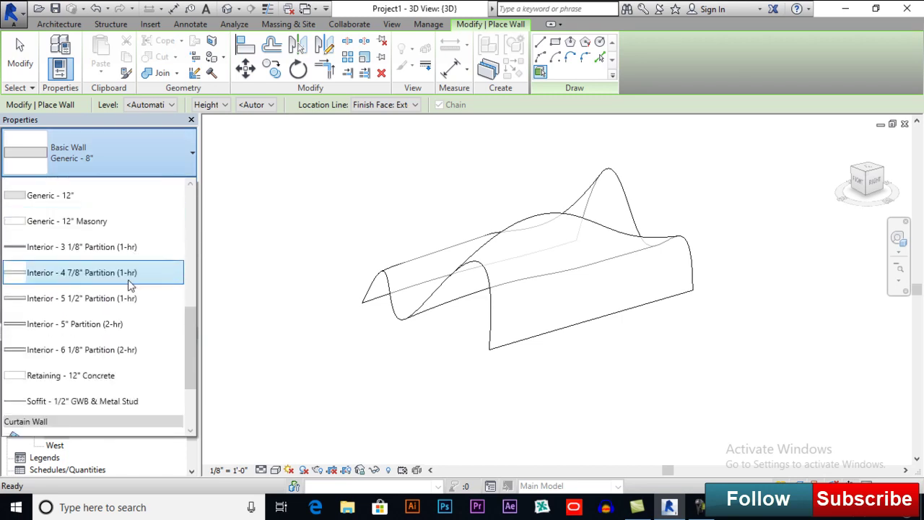
{"action": "scroll", "coordinate": [129, 283], "scroll_direction": "down", "scroll_amount": 1}
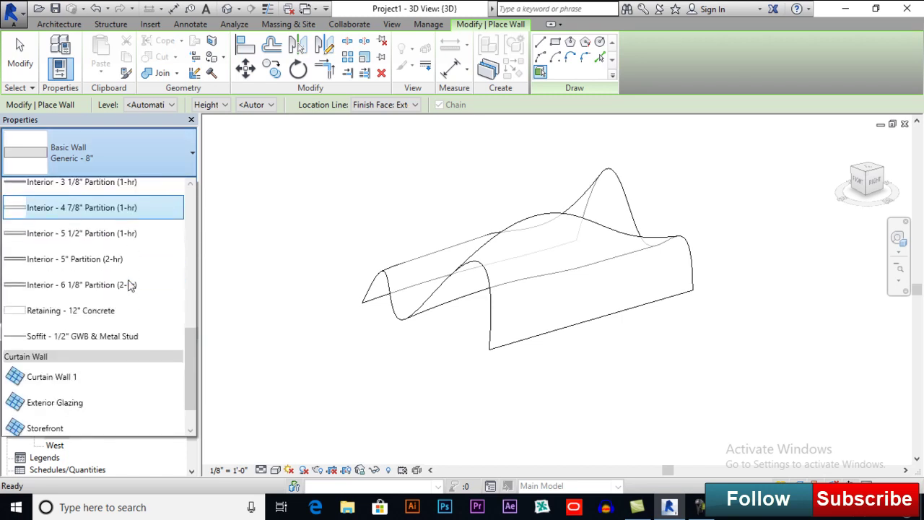
{"action": "left_click", "coordinate": [101, 316]}
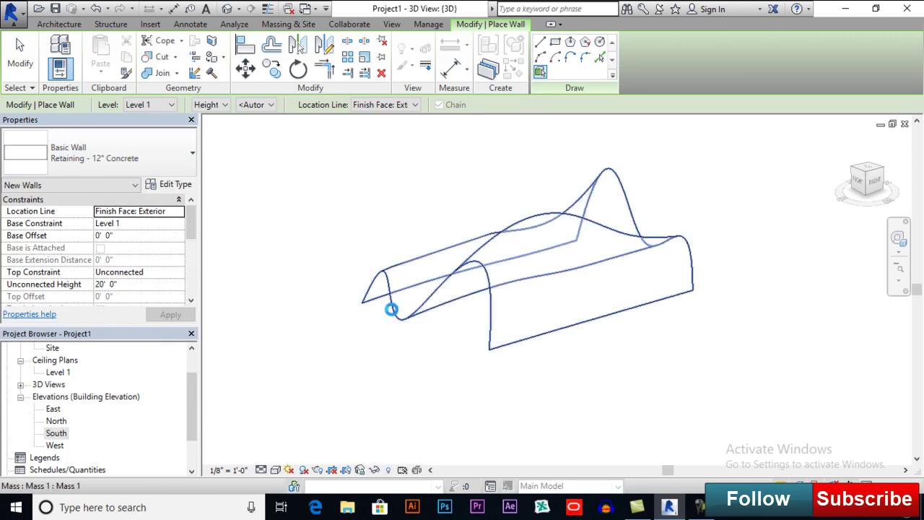
{"action": "left_click", "coordinate": [390, 309]}
{"action": "middle_click_drag", "start_coordinate": [424, 362], "coordinate": [618, 334], "text": "shift"}
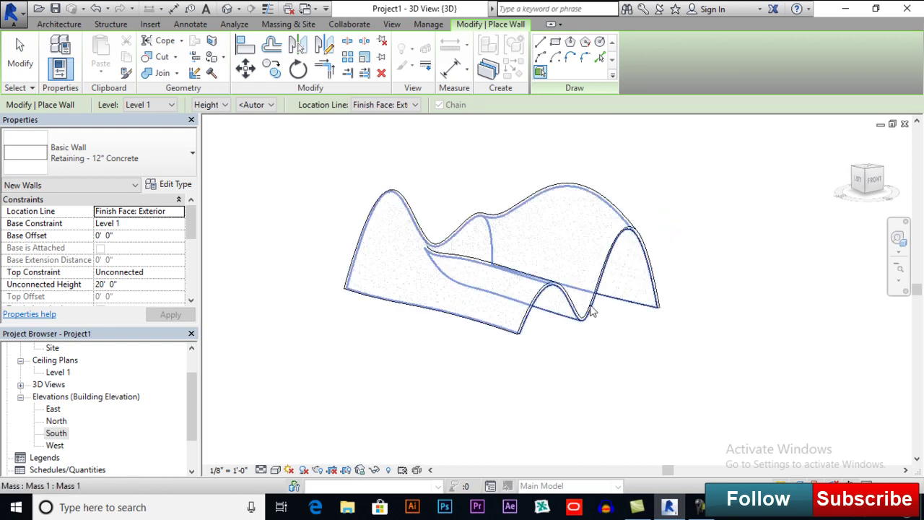
- Switch the 3D view to Consistent Colors and orbit around the wall
{"action": "left_click", "coordinate": [276, 470]}
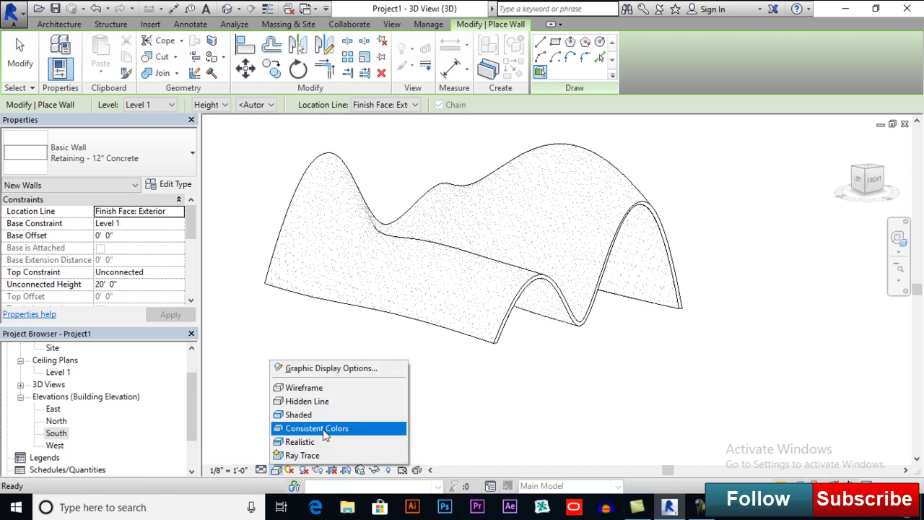
{"action": "left_click", "coordinate": [324, 428]}
{"action": "mouse_move", "coordinate": [448, 381]}
{"action": "middle_mouse_down", "text": "shift"}
{"action": "mouse_move", "coordinate": [412, 388]}
{"action": "mouse_move", "coordinate": [354, 421]}
{"action": "mouse_move", "coordinate": [274, 398]}
{"action": "mouse_move", "coordinate": [224, 415]}
{"action": "middle_mouse_up", "text": "shift"}
{"action": "mouse_move", "coordinate": [320, 377]}
{"action": "middle_mouse_down", "text": "shift"}
{"action": "mouse_move", "coordinate": [538, 354]}
{"action": "mouse_move", "coordinate": [578, 373]}
{"action": "mouse_move", "coordinate": [577, 356]}
{"action": "mouse_move", "coordinate": [640, 392]}
{"action": "mouse_move", "coordinate": [652, 363]}
{"action": "middle_mouse_up", "text": "shift"}
- Orbit and zoom to inspect the wall's curved end, thickness and wave profile
{"action": "scroll", "coordinate": [607, 362], "scroll_direction": "up", "scroll_amount": 3}
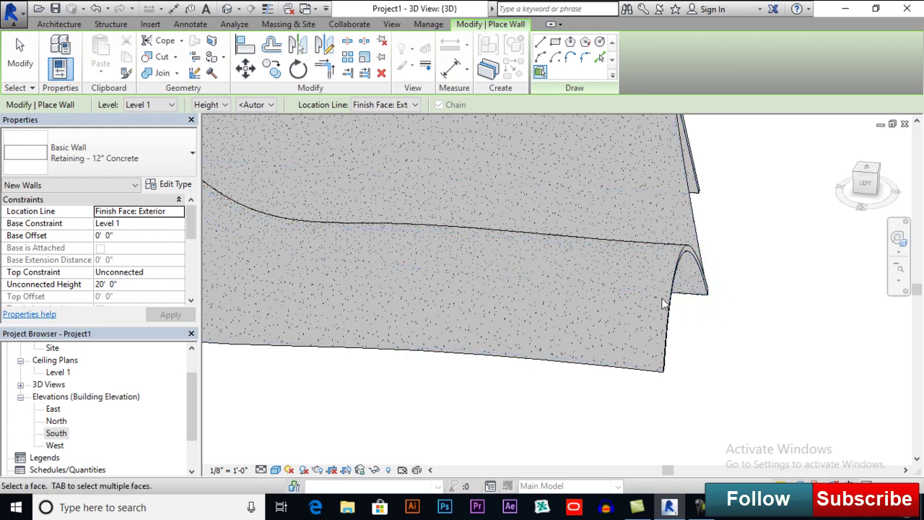
{"action": "mouse_move", "coordinate": [695, 324]}
{"action": "middle_mouse_down", "text": "shift"}
{"action": "mouse_move", "coordinate": [651, 351]}
{"action": "mouse_move", "coordinate": [689, 337]}
{"action": "middle_mouse_up", "text": "shift"}
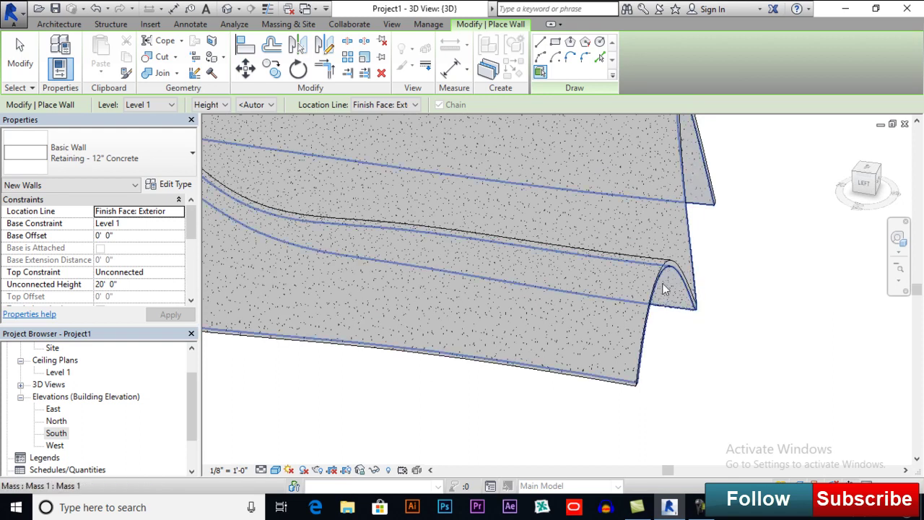
{"action": "middle_click_drag", "start_coordinate": [671, 340], "coordinate": [712, 324], "text": "shift"}
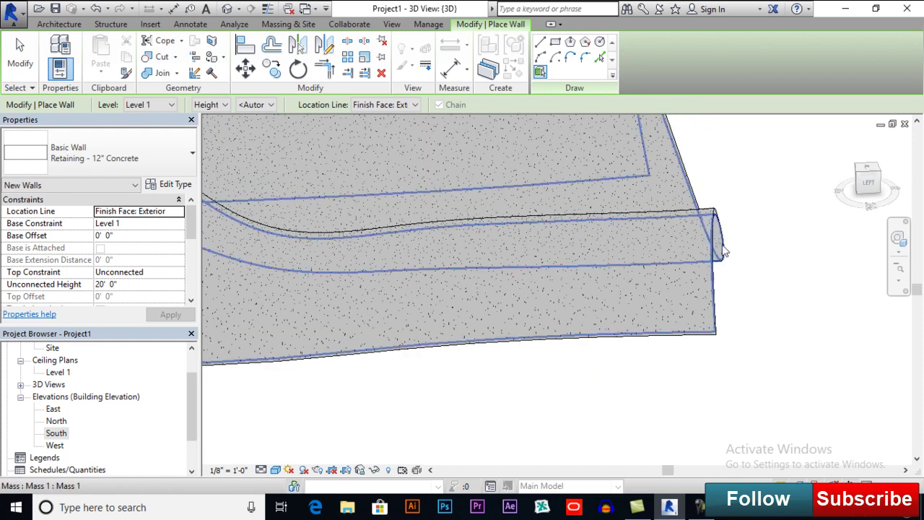
{"action": "middle_click_drag", "start_coordinate": [719, 272], "coordinate": [664, 340], "text": "shift"}
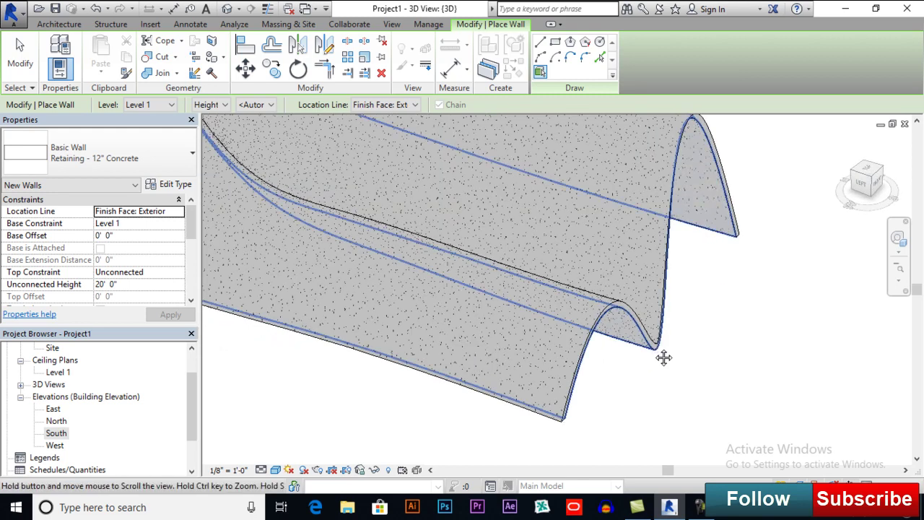
{"action": "scroll", "coordinate": [656, 354], "scroll_direction": "down", "scroll_amount": 2}
{"action": "scroll", "coordinate": [678, 364], "scroll_direction": "down", "scroll_amount": 3}
{"action": "scroll", "coordinate": [696, 375], "scroll_direction": "down", "scroll_amount": 2}
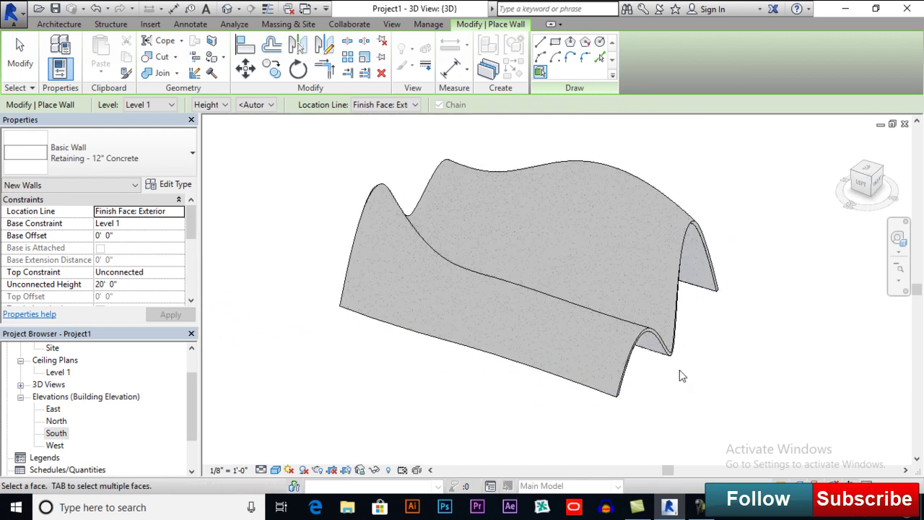